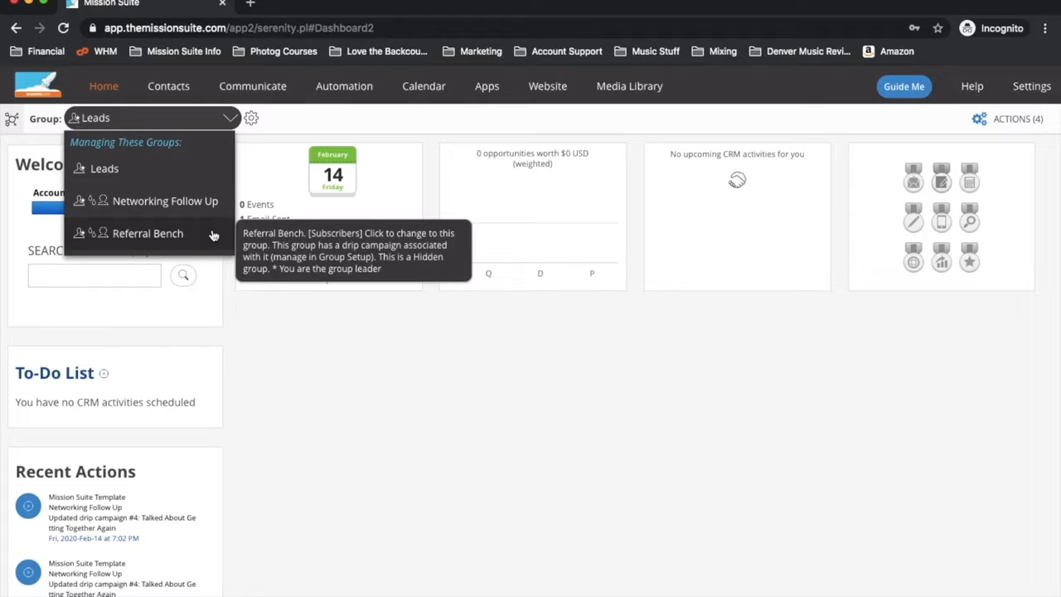
Search the guided help for "create" and start the Create a Group walkthrough
{"action": "left_click", "coordinate": [394, 350]}
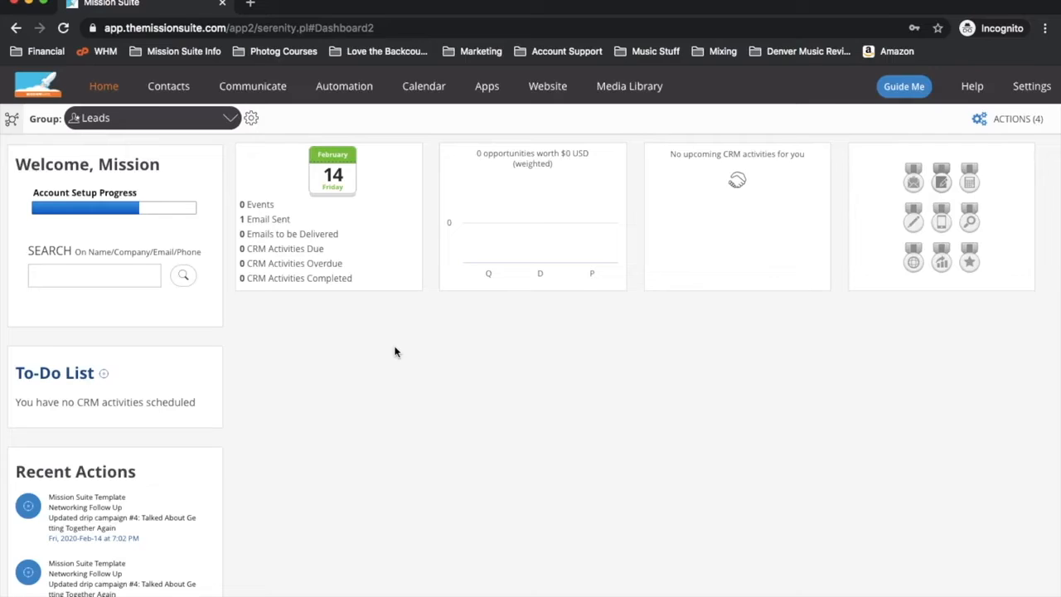
{"action": "left_click", "coordinate": [912, 98]}
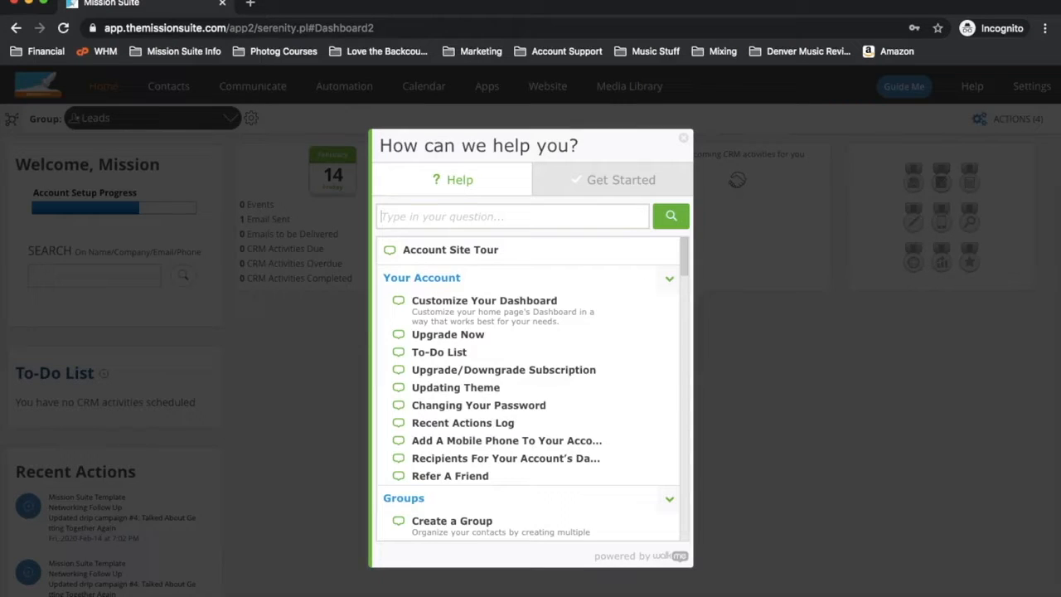
{"action": "type", "text": "create"}
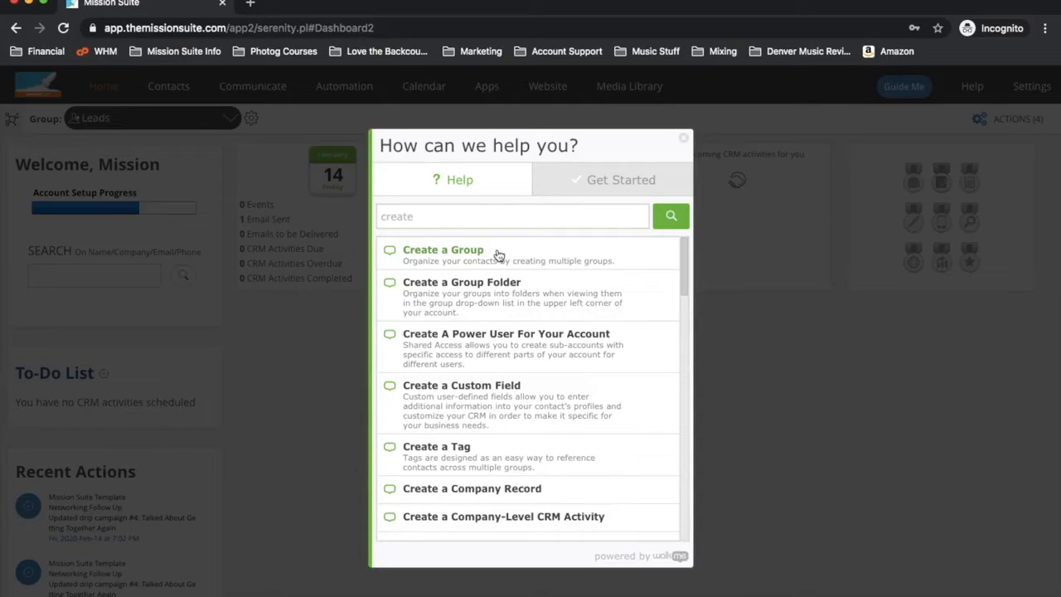
{"action": "left_click", "coordinate": [442, 250]}
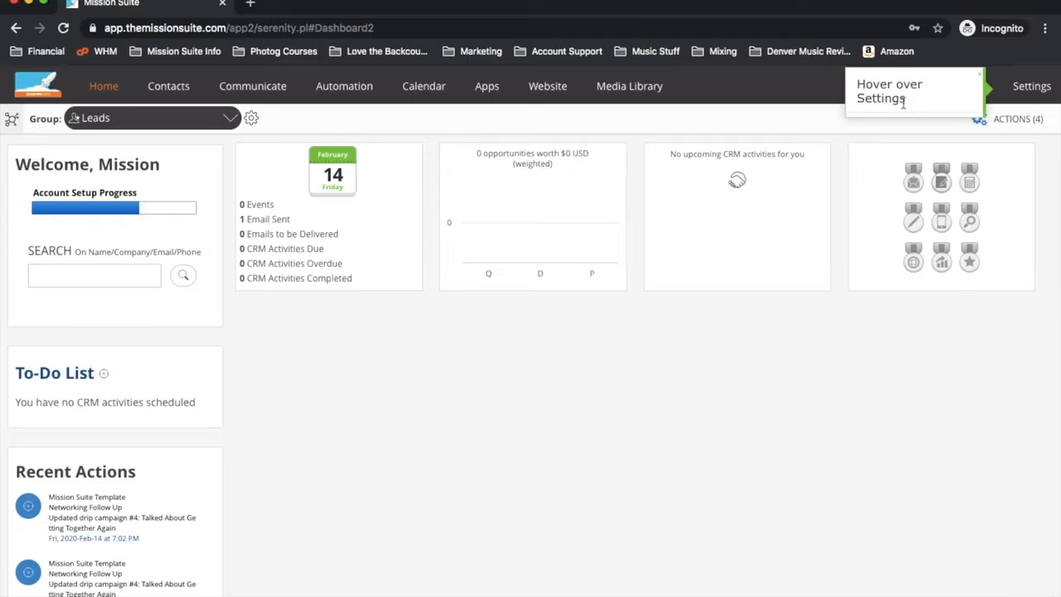
Follow the walkthrough through the group settings to the new group form, and close the form without creating a group
{"action": "mouse_move", "coordinate": [1030, 93]}
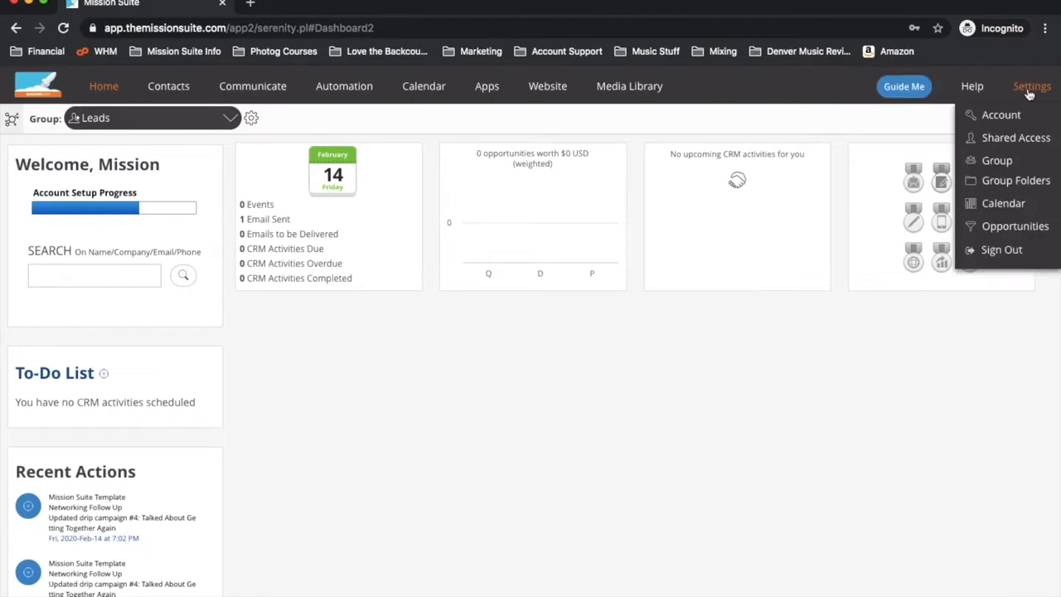
{"action": "left_click", "coordinate": [1010, 160]}
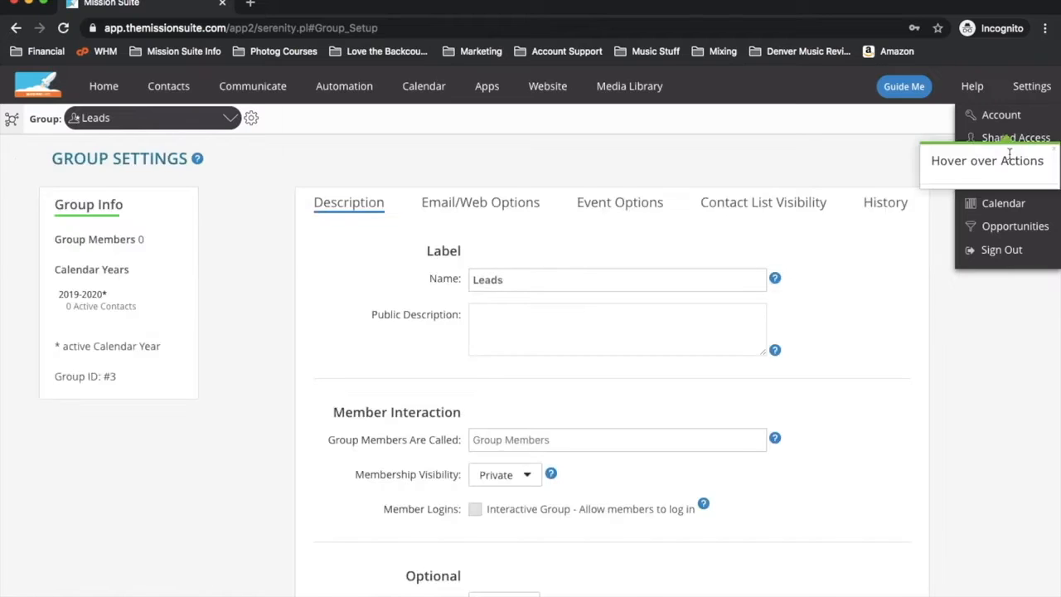
{"action": "mouse_move", "coordinate": [1010, 126]}
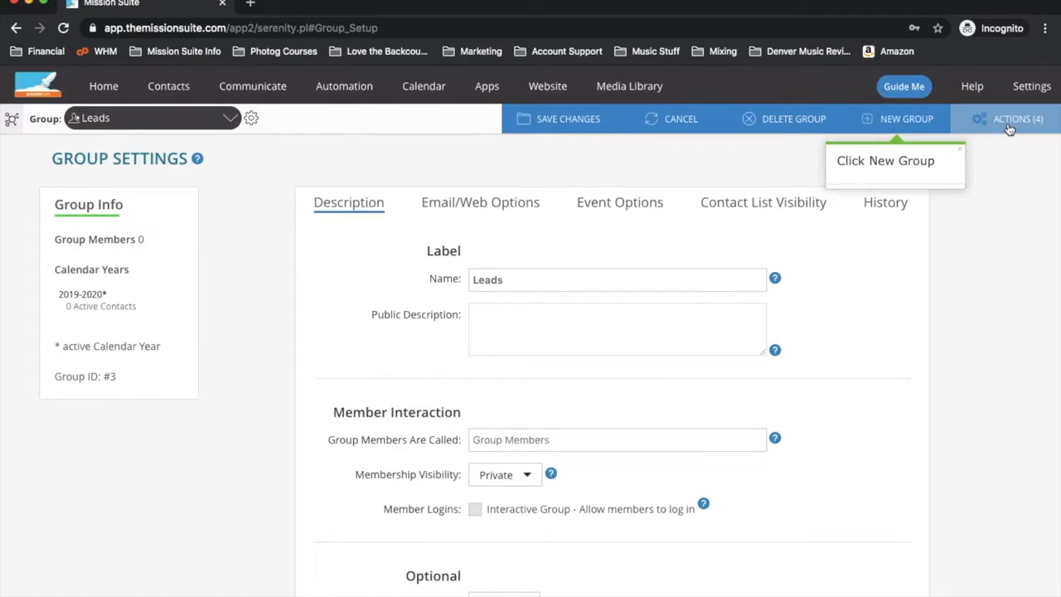
{"action": "left_click", "coordinate": [918, 119]}
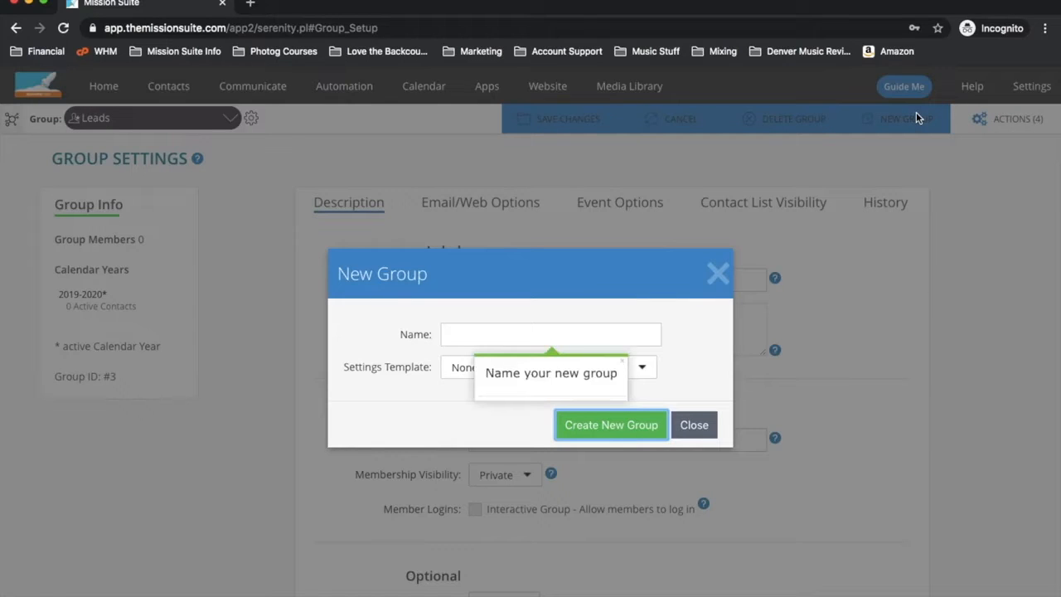
{"action": "left_click", "coordinate": [622, 361]}
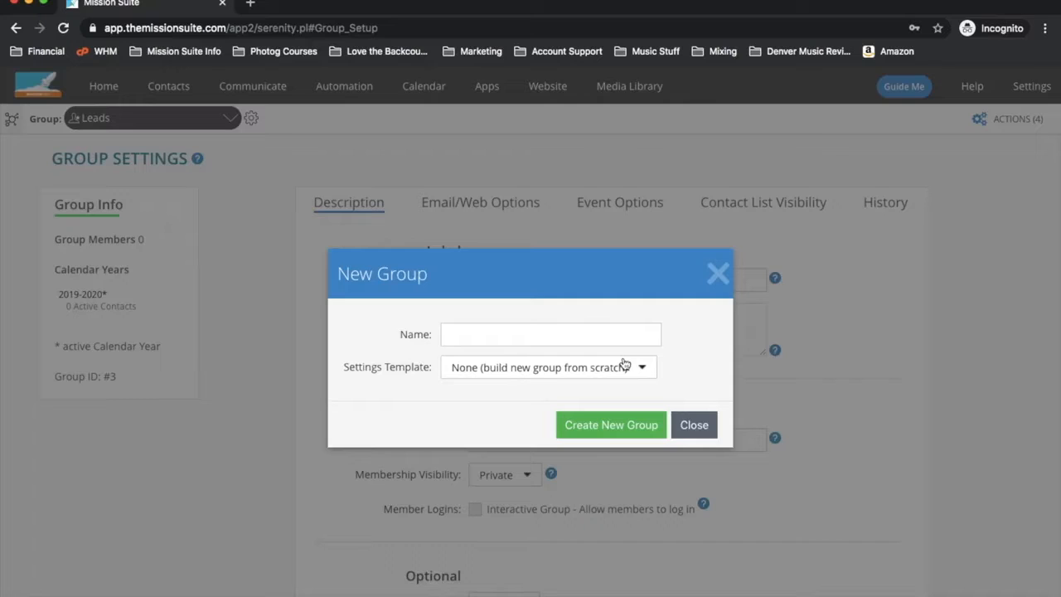
{"action": "left_click", "coordinate": [684, 425]}
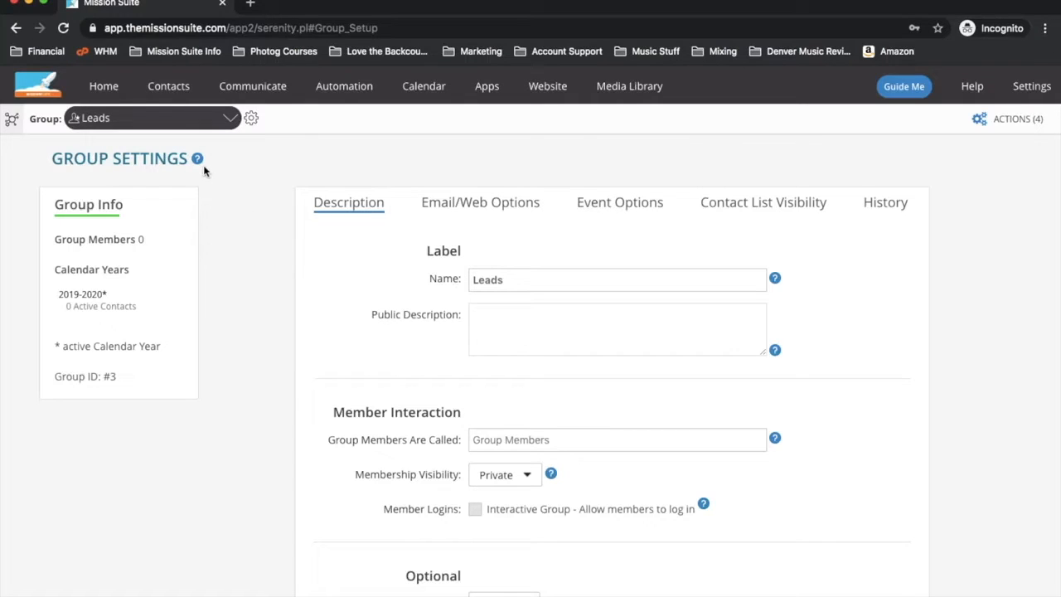
Read the Group Settings page help, bring up its tutorial video, and close the help
{"action": "mouse_move", "coordinate": [775, 284]}
{"action": "left_click", "coordinate": [199, 161]}
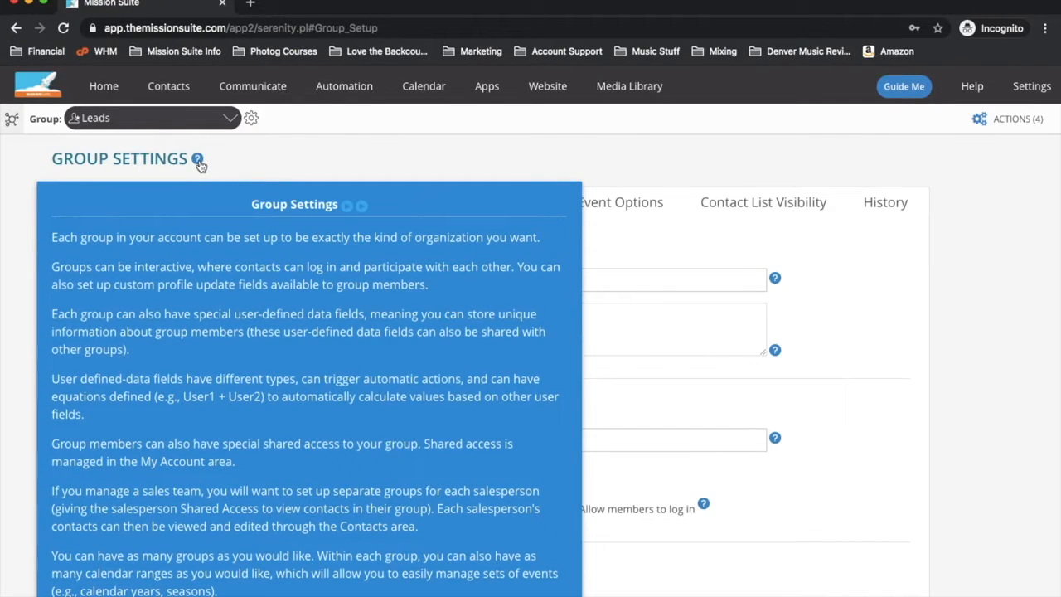
{"action": "scroll", "coordinate": [243, 279], "scroll_direction": "down", "scroll_amount": 2}
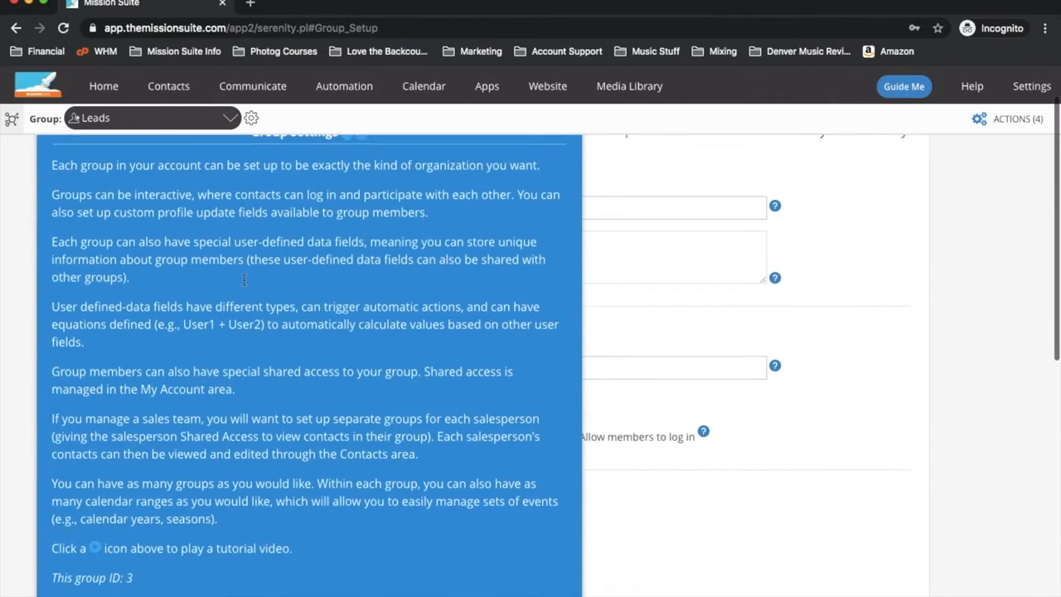
{"action": "scroll", "coordinate": [242, 278], "scroll_direction": "up", "scroll_amount": 1}
{"action": "scroll", "coordinate": [243, 279], "scroll_direction": "up", "scroll_amount": 2}
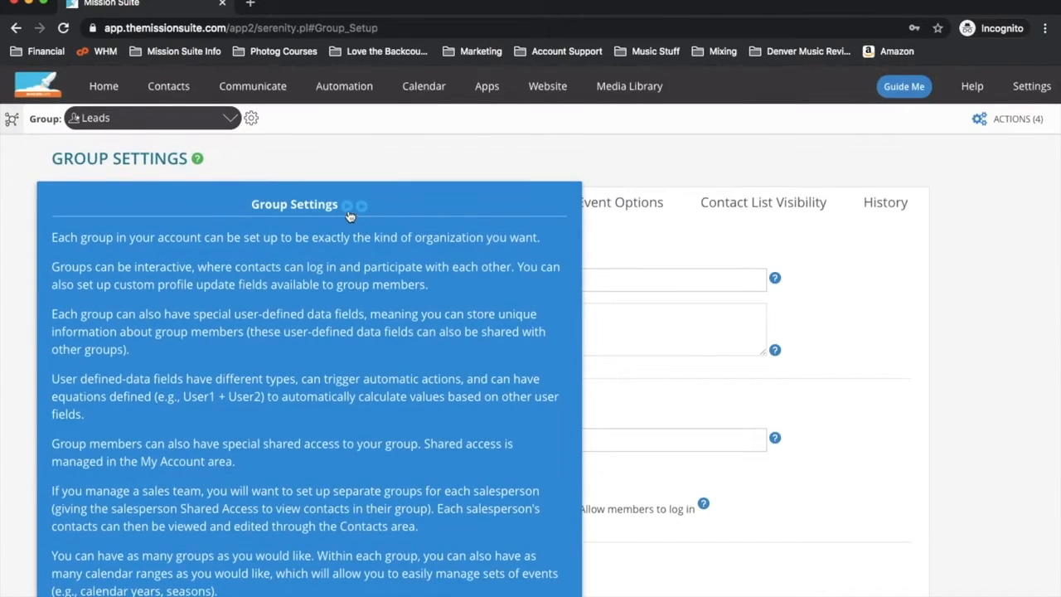
{"action": "scroll", "coordinate": [351, 219], "scroll_direction": "down", "scroll_amount": 3}
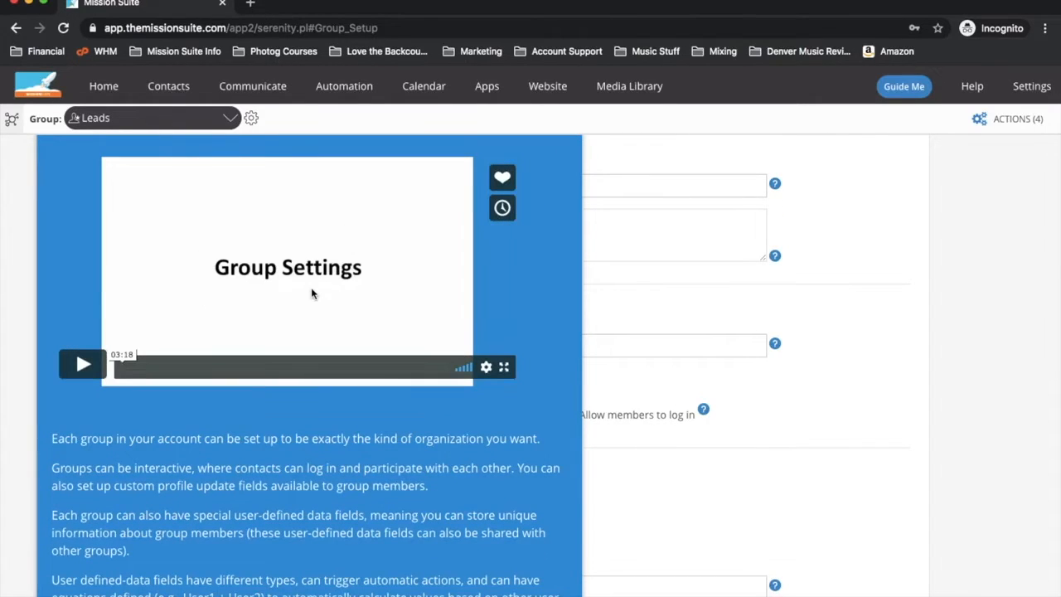
{"action": "scroll", "coordinate": [312, 294], "scroll_direction": "up", "scroll_amount": 3}
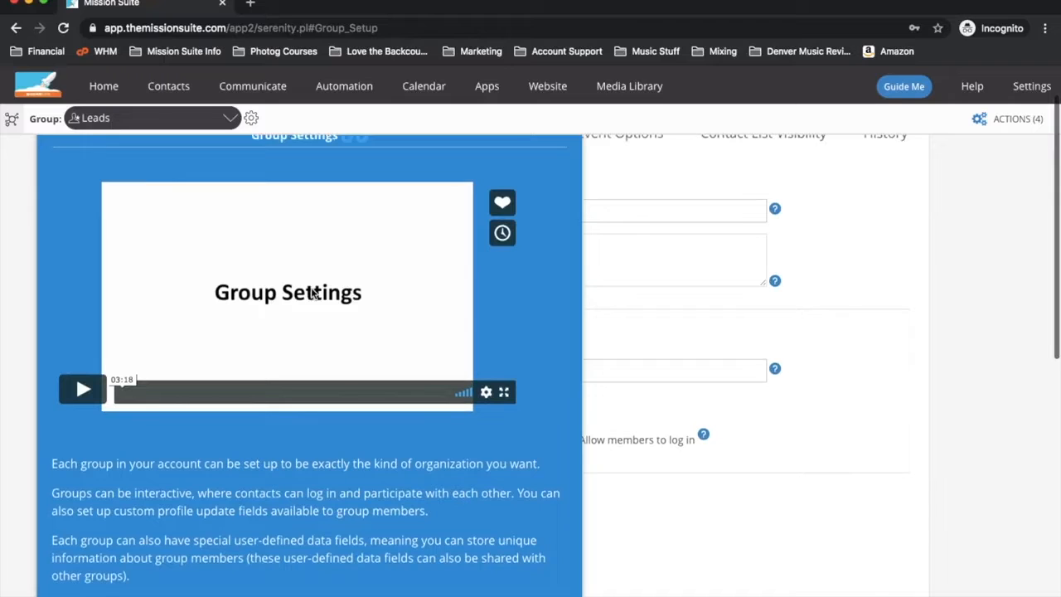
{"action": "scroll", "coordinate": [312, 293], "scroll_direction": "up", "scroll_amount": 1}
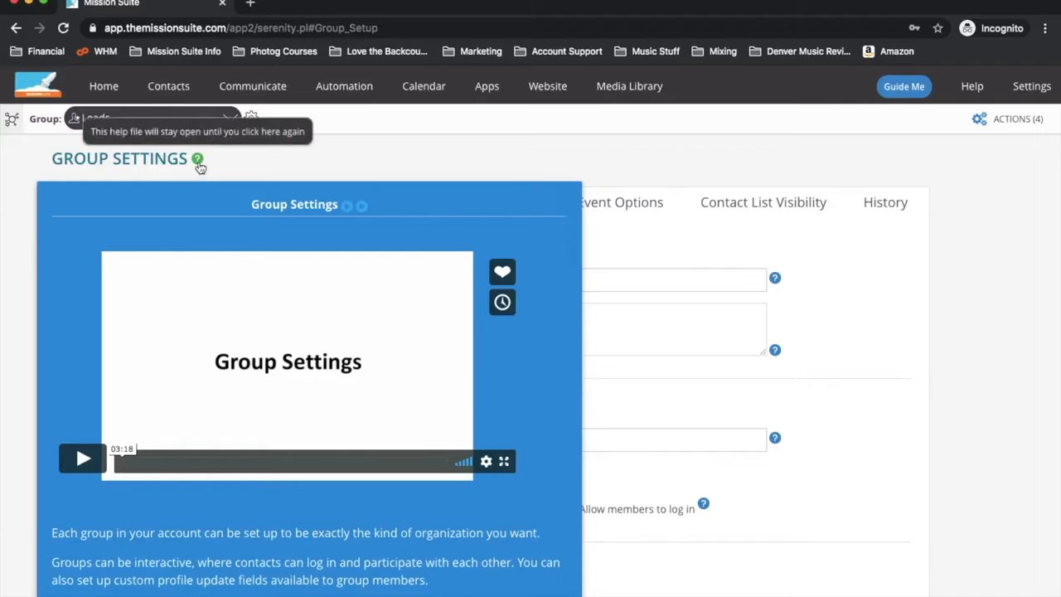
{"action": "left_click", "coordinate": [199, 167]}
Read the help text for the Member Logins option of the Leads group and close it
{"action": "left_click", "coordinate": [702, 504]}
{"action": "scroll", "coordinate": [701, 503], "scroll_direction": "down", "scroll_amount": 2}
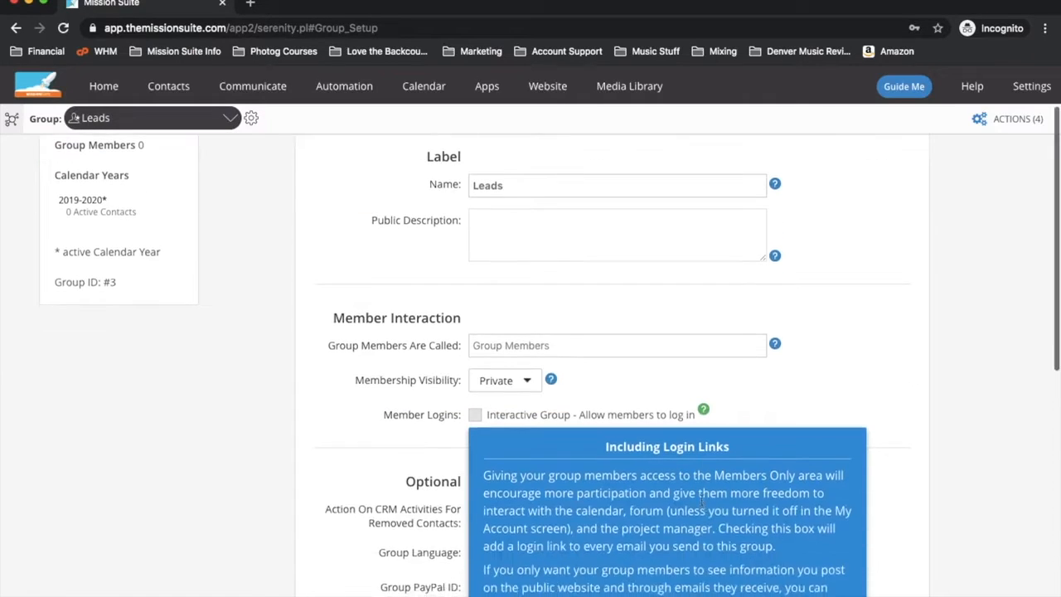
{"action": "scroll", "coordinate": [702, 501], "scroll_direction": "down", "scroll_amount": 1}
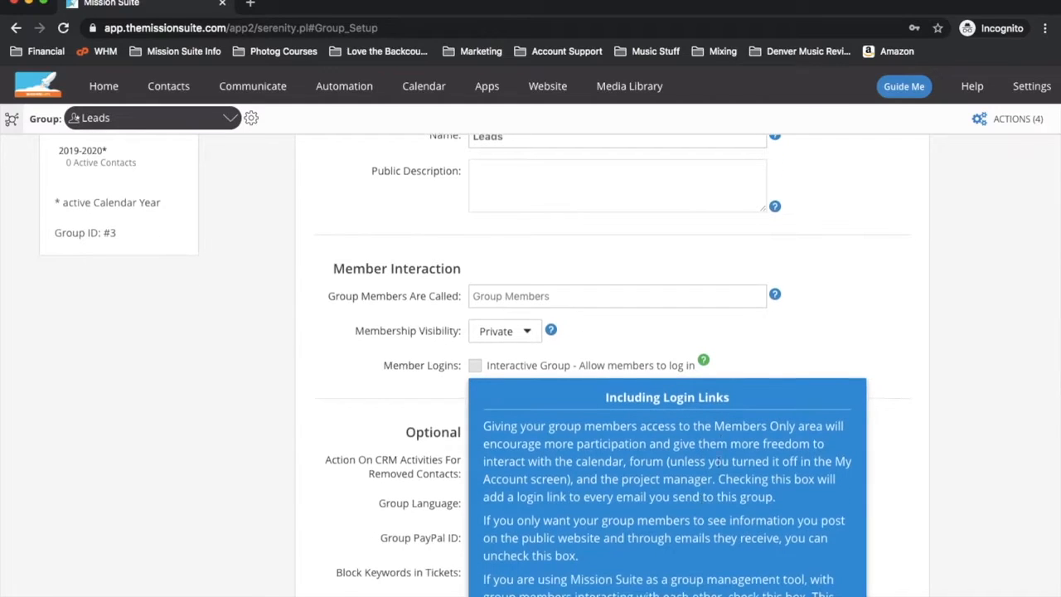
{"action": "left_click", "coordinate": [703, 361]}
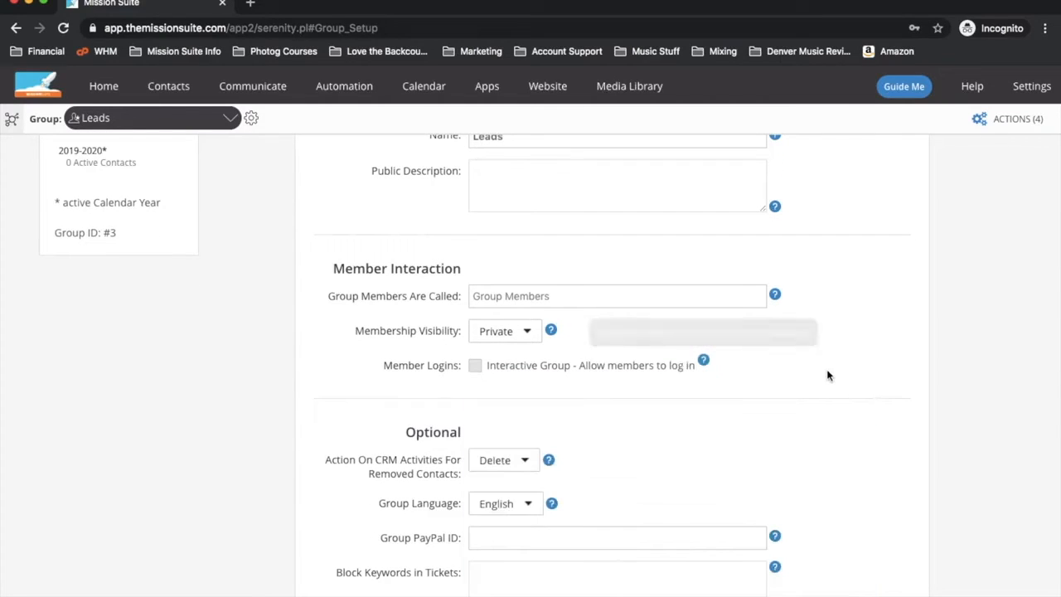
{"action": "scroll", "coordinate": [827, 375], "scroll_direction": "up", "scroll_amount": 3}
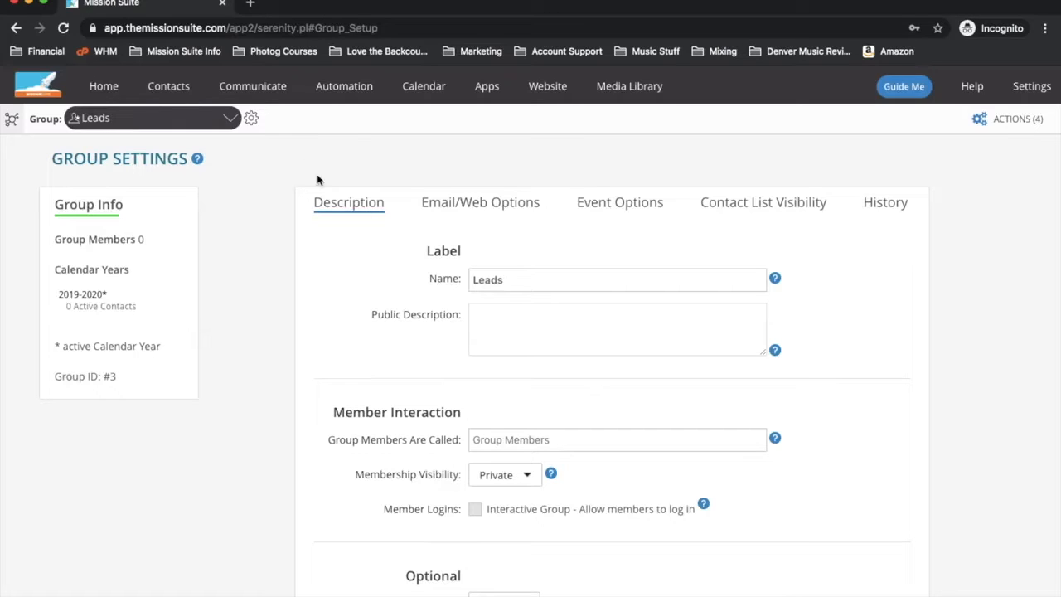
Open the contacts list and switch it to the Networking Follow Up group
{"action": "mouse_move", "coordinate": [186, 89]}
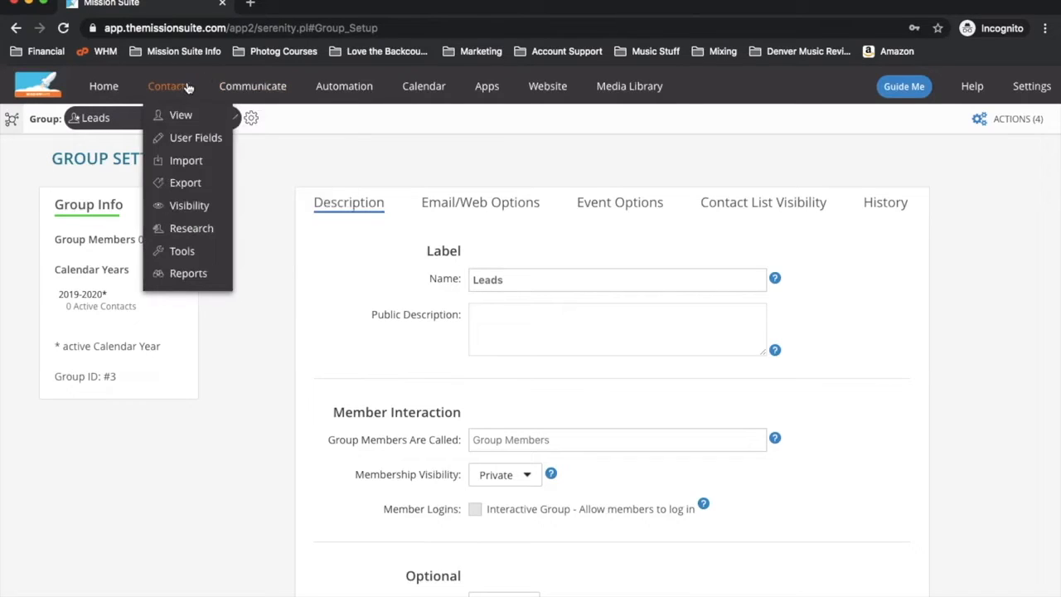
{"action": "left_click", "coordinate": [187, 89]}
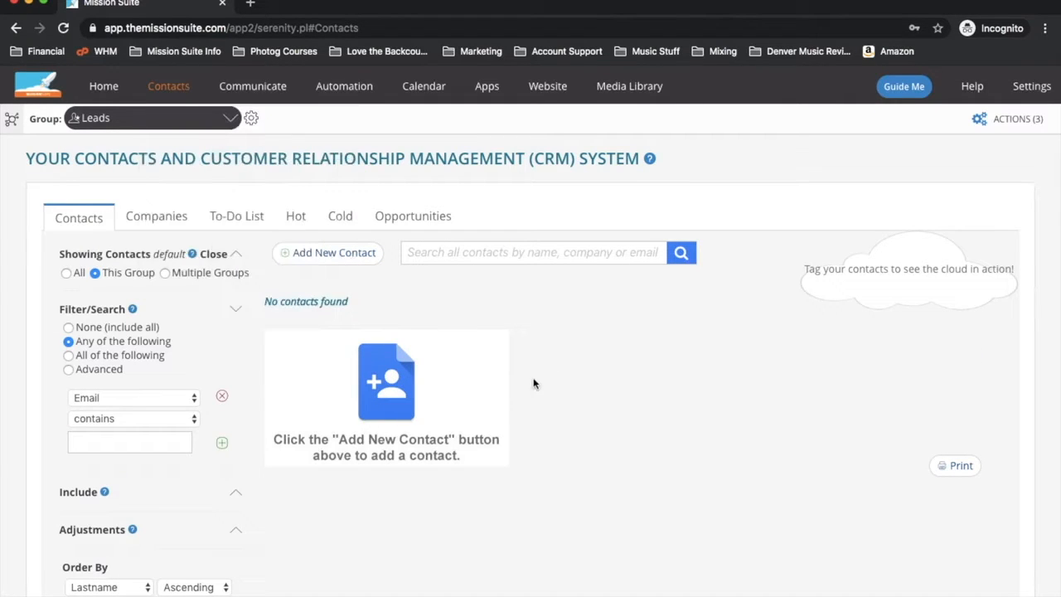
{"action": "left_click", "coordinate": [174, 126]}
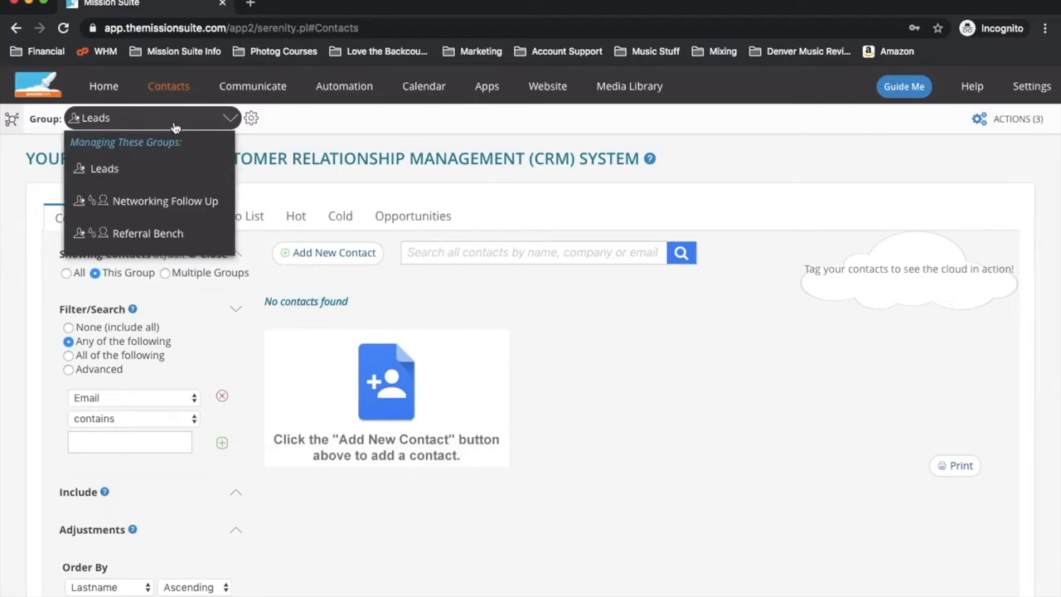
{"action": "left_click", "coordinate": [170, 201]}
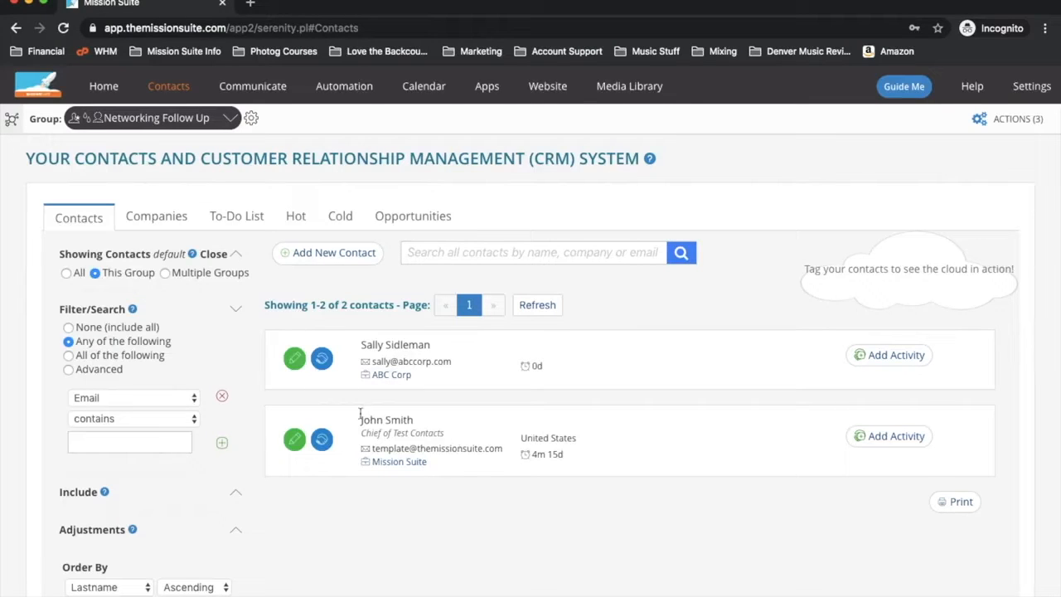
Open the ABC Corp contact's record for editing and examine its company, phone, address, tag, notes and follow-up fields
{"action": "left_click", "coordinate": [295, 361]}
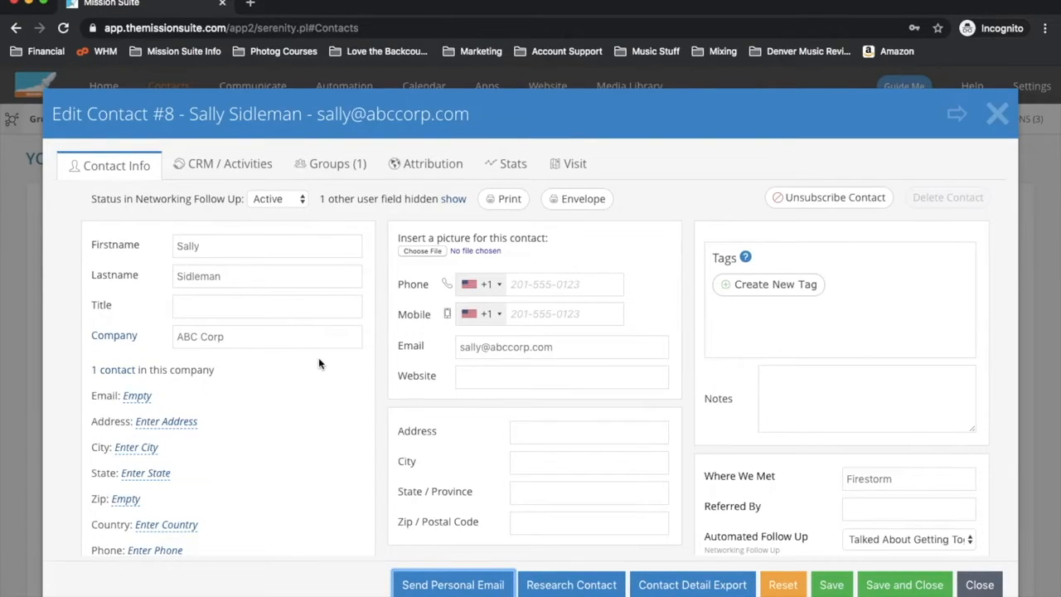
{"action": "left_click", "coordinate": [242, 338]}
{"action": "scroll", "coordinate": [224, 408], "scroll_direction": "down", "scroll_amount": 1}
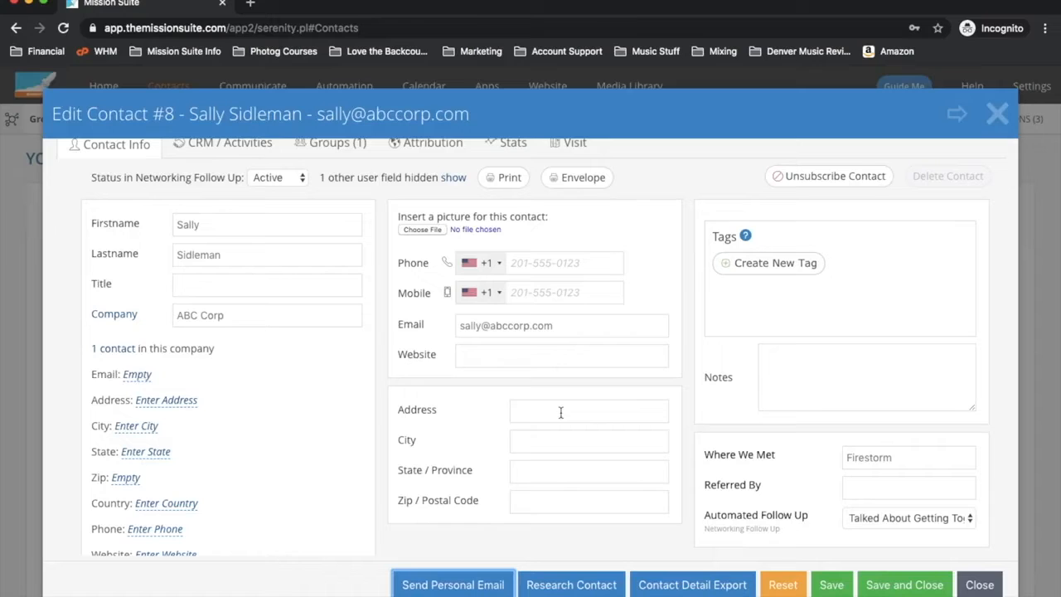
{"action": "left_click", "coordinate": [534, 261]}
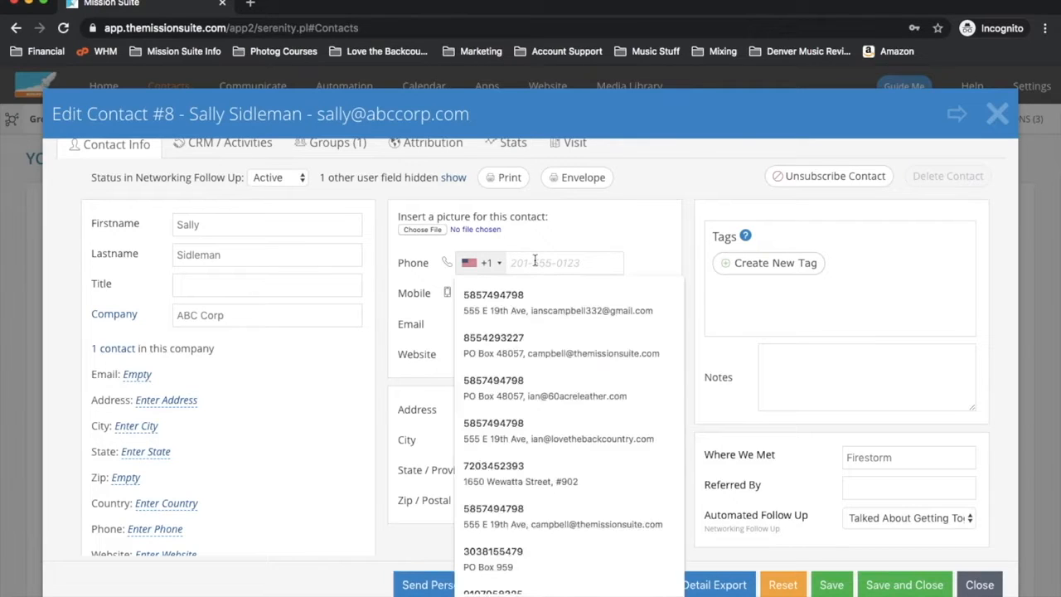
{"action": "left_click", "coordinate": [535, 254]}
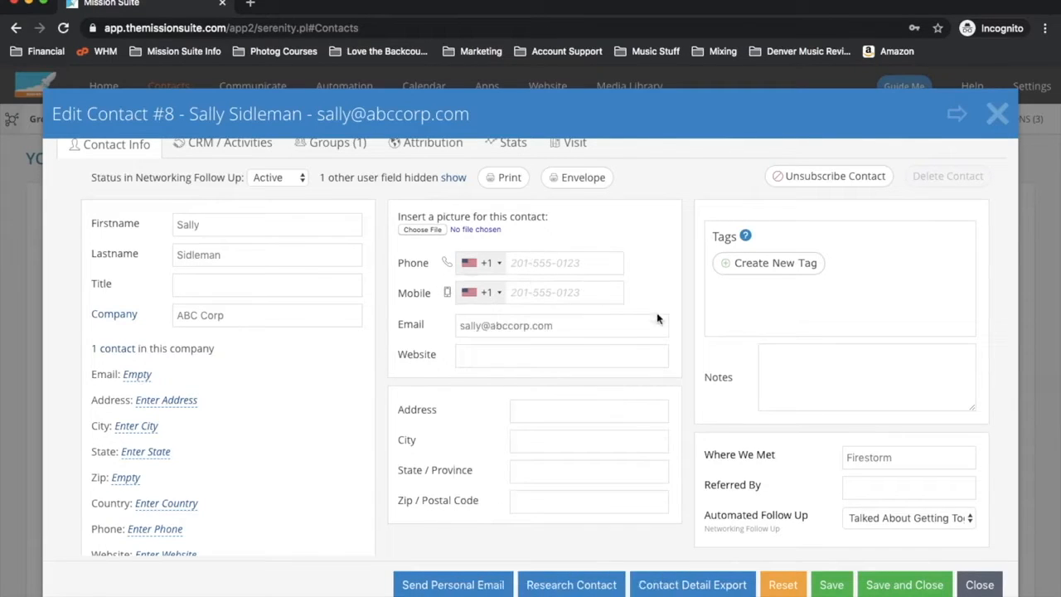
{"action": "scroll", "coordinate": [670, 370], "scroll_direction": "down", "scroll_amount": 1}
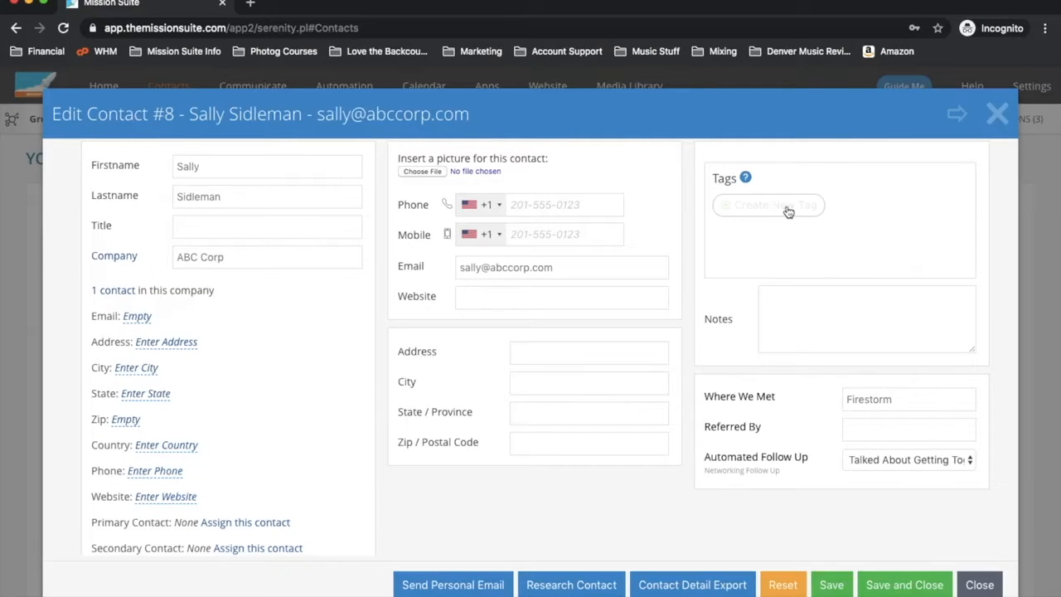
{"action": "scroll", "coordinate": [587, 375], "scroll_direction": "down", "scroll_amount": 2}
{"action": "scroll", "coordinate": [587, 375], "scroll_direction": "up", "scroll_amount": 3}
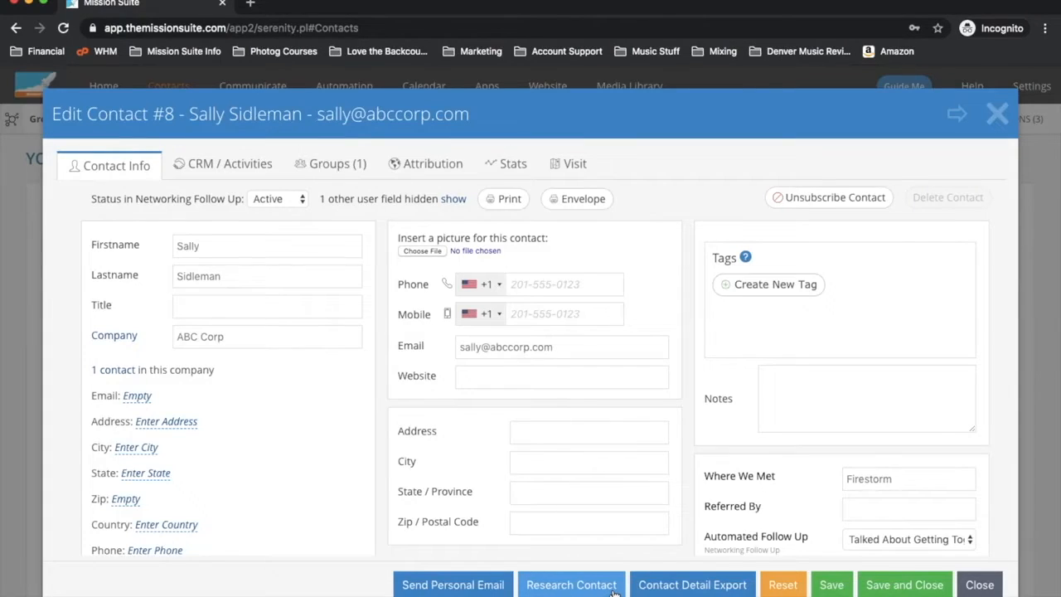
View the trackable personal email form for this contact and close it without sending
{"action": "left_click", "coordinate": [503, 586]}
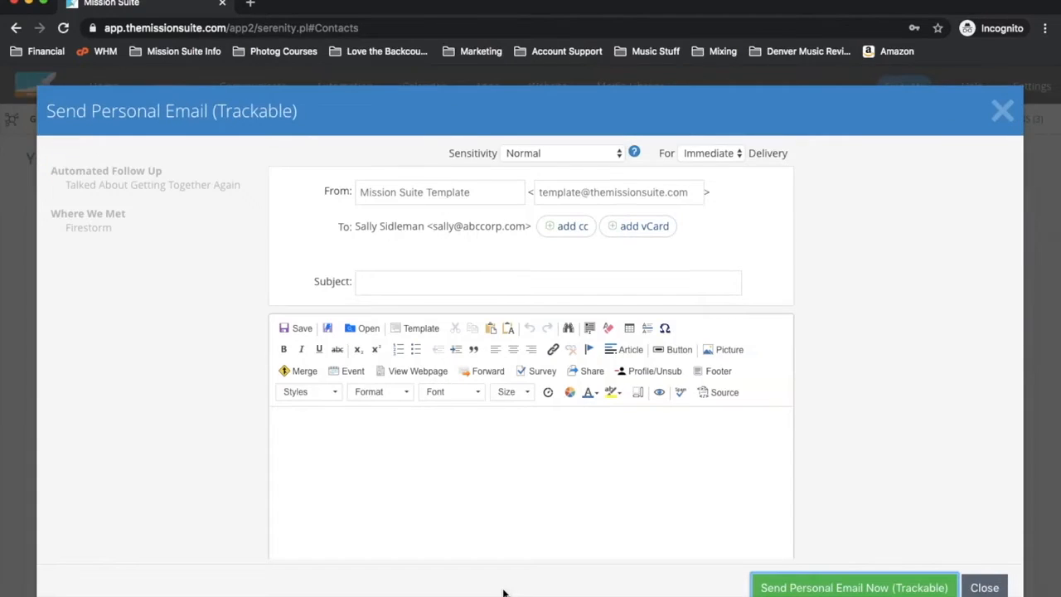
{"action": "left_click", "coordinate": [984, 587]}
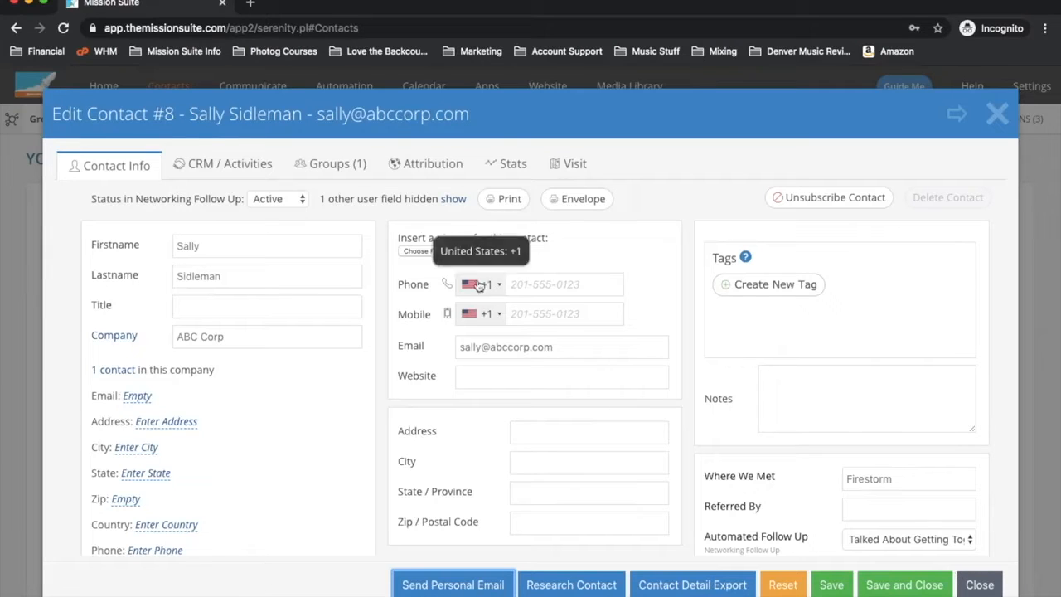
Start a new CRM activity for the ABC Corp contact and set its activity type to Meeting
{"action": "left_click", "coordinate": [245, 168]}
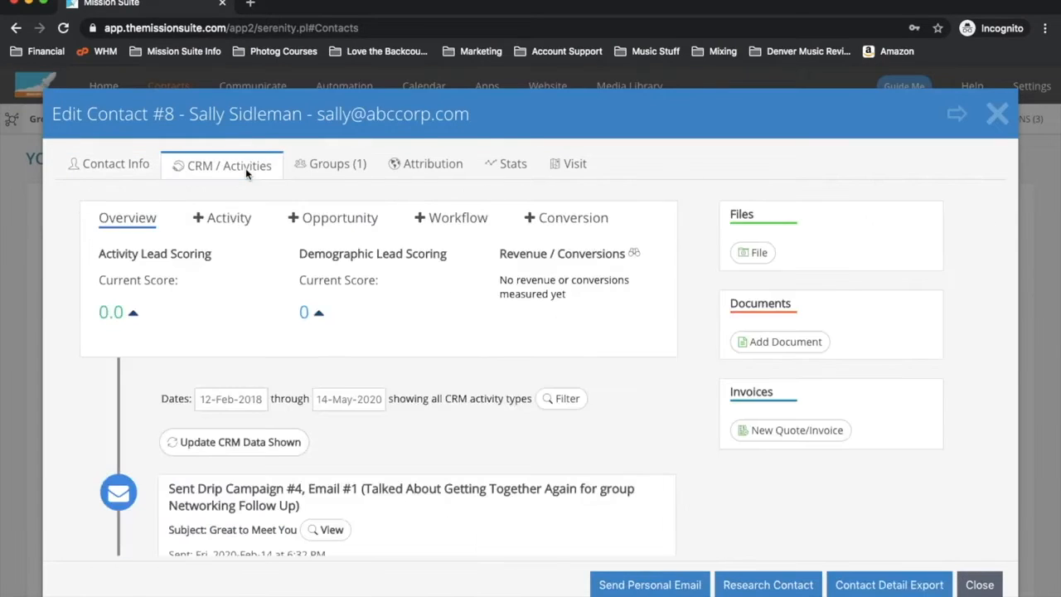
{"action": "left_click", "coordinate": [240, 218]}
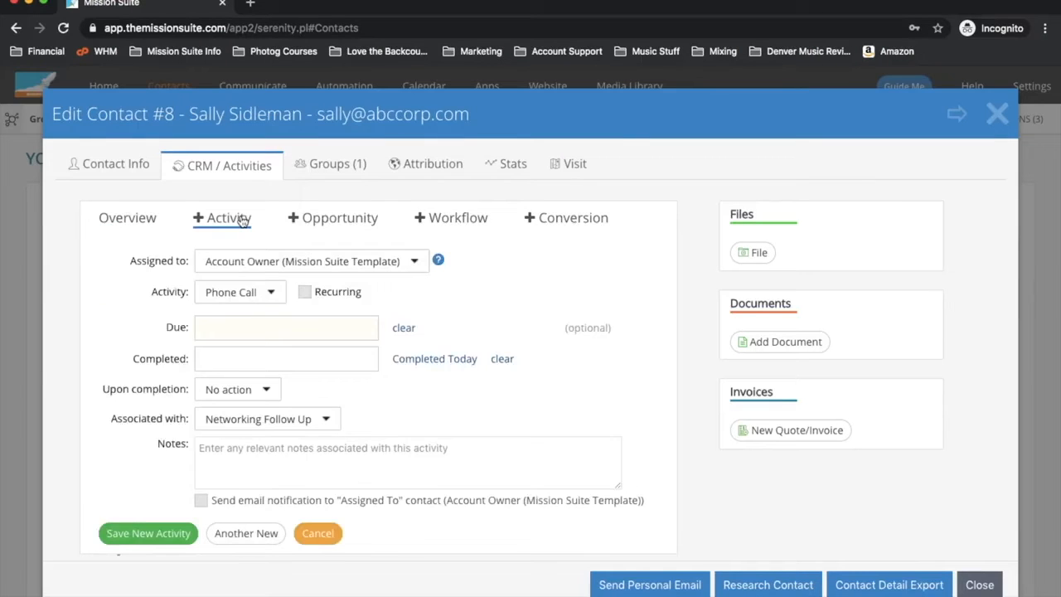
{"action": "left_click", "coordinate": [252, 296]}
{"action": "left_click", "coordinate": [243, 445]}
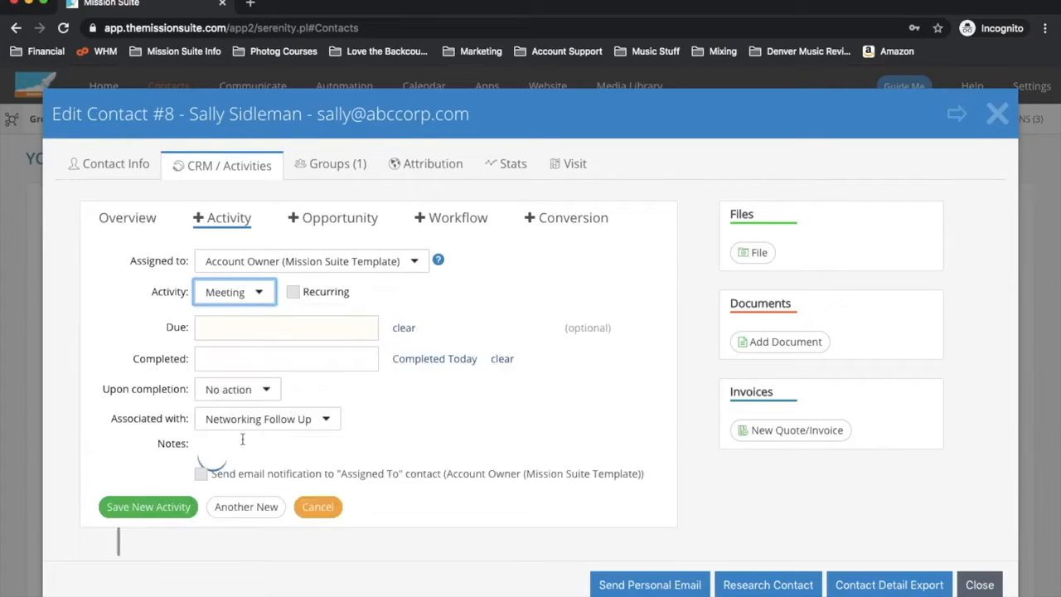
Set the meeting activity's completed date to Tuesday, 04 February 2020 at 9:00 AM
{"action": "left_click", "coordinate": [355, 362]}
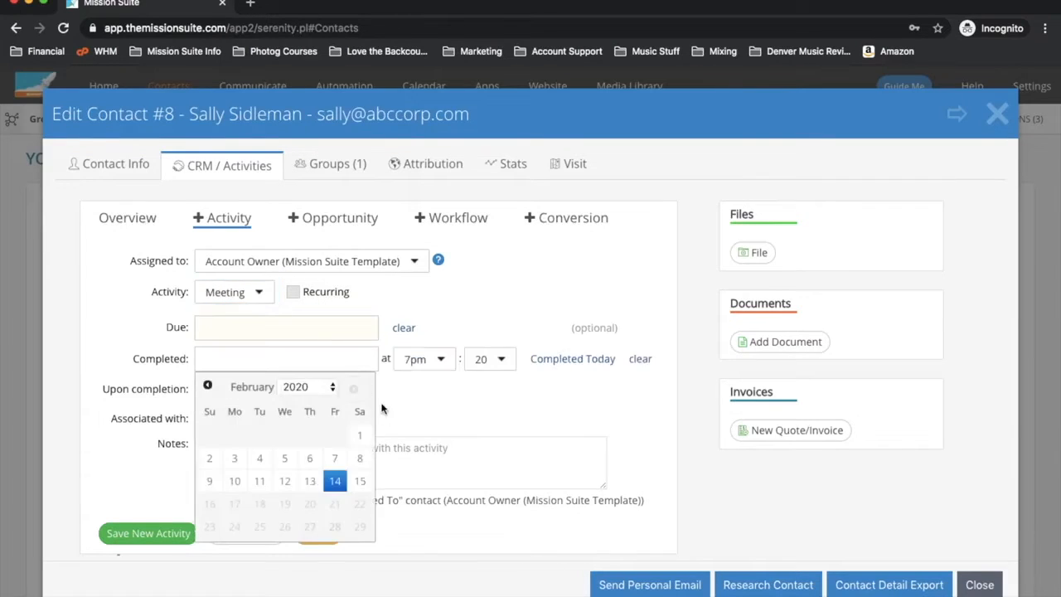
{"action": "left_click", "coordinate": [264, 459]}
{"action": "left_click", "coordinate": [441, 361]}
{"action": "scroll", "coordinate": [442, 528], "scroll_direction": "down", "scroll_amount": 1}
{"action": "left_click", "coordinate": [438, 514]}
{"action": "left_click", "coordinate": [477, 330]}
{"action": "left_click", "coordinate": [481, 349]}
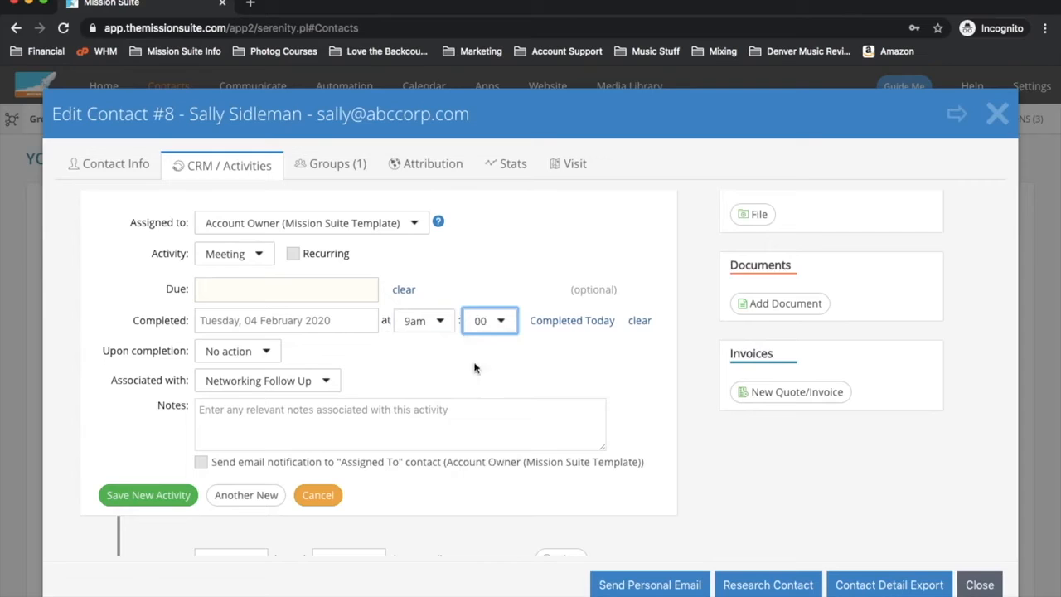
Enter the note "Great meeting" for the activity, save it and review its entry in the contact's CRM timeline
{"action": "left_click", "coordinate": [455, 417]}
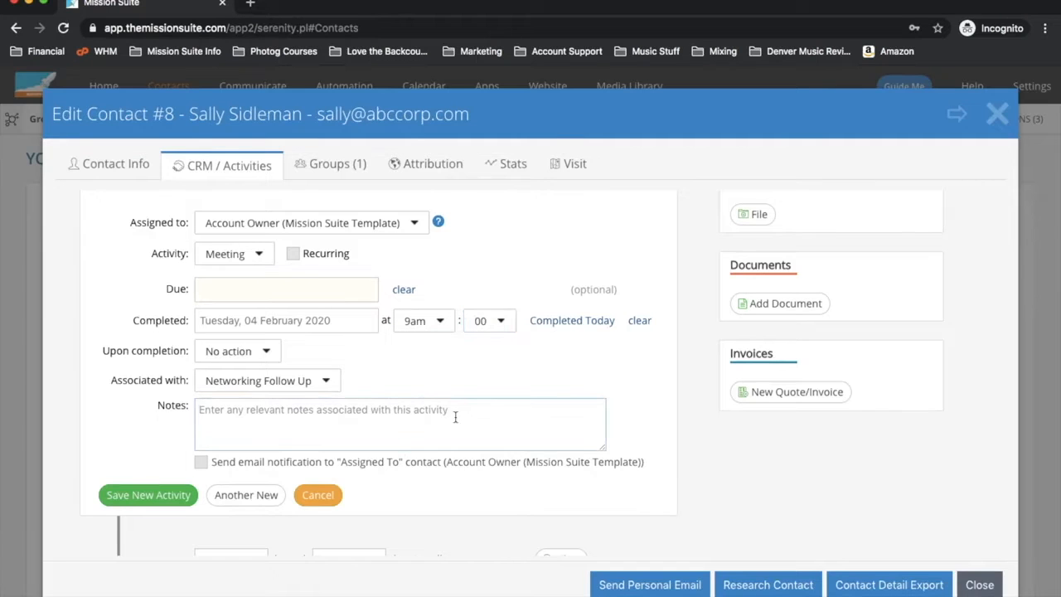
{"action": "type", "text": "Gret"}
{"action": "key", "text": "BackSpace"}
{"action": "key", "text": "BackSpace"}
{"action": "type", "text": "at meeting"}
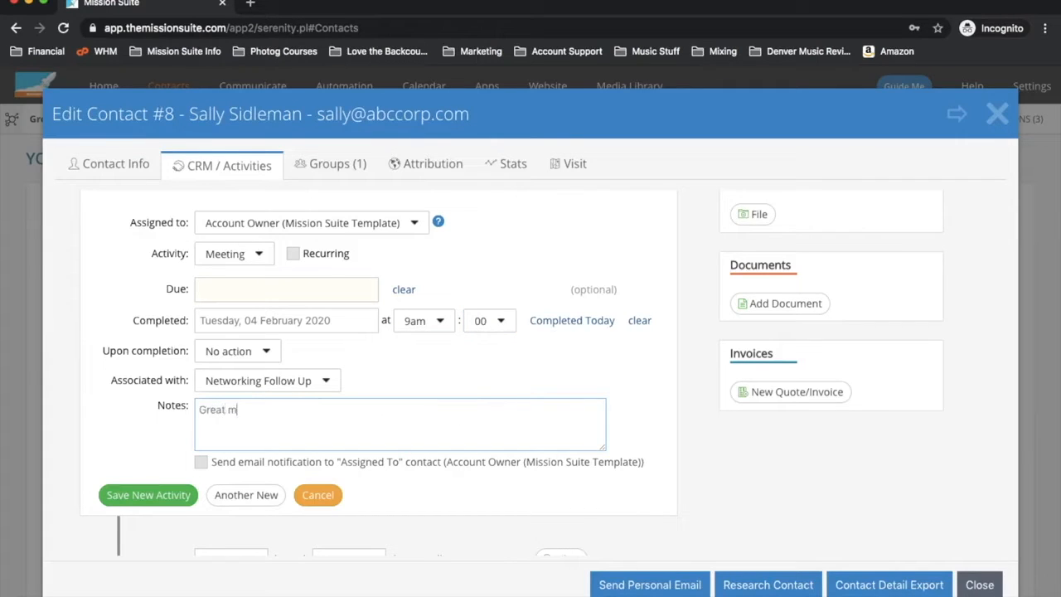
{"action": "left_click", "coordinate": [170, 497]}
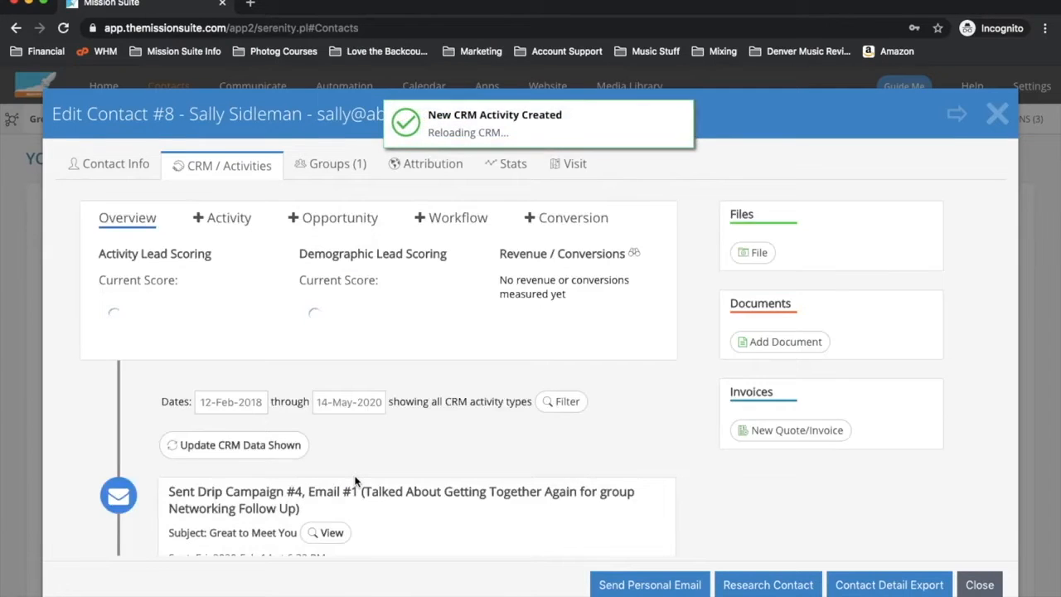
{"action": "scroll", "coordinate": [355, 481], "scroll_direction": "down", "scroll_amount": 5}
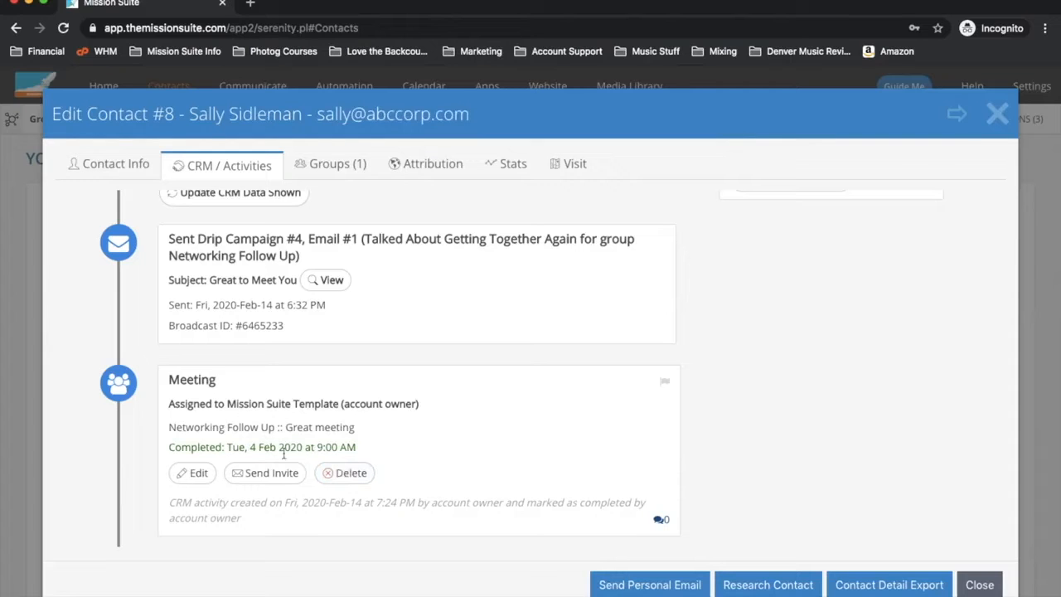
{"action": "scroll", "coordinate": [283, 454], "scroll_direction": "up", "scroll_amount": 5}
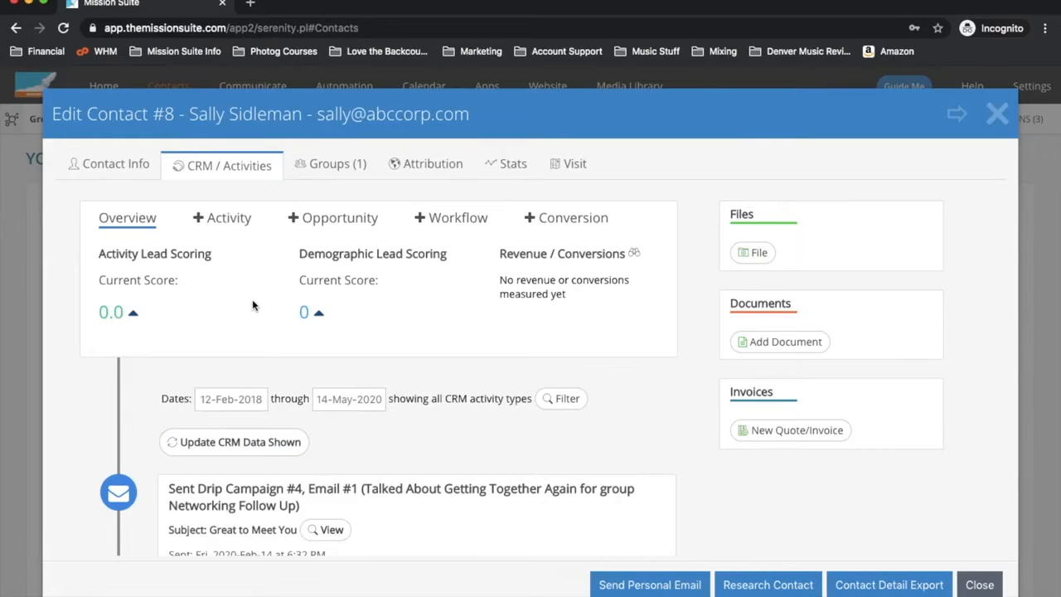
Start a new Phone Call activity due Tuesday, 18 February 2020 at 9:00 AM with an email reminder one hour before
{"action": "left_click", "coordinate": [232, 218]}
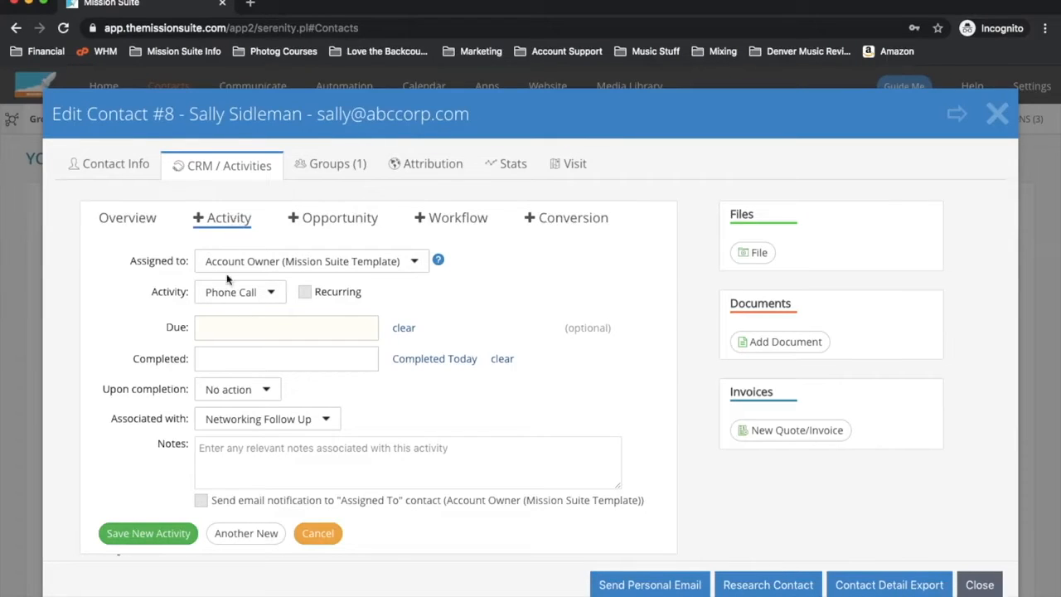
{"action": "left_click", "coordinate": [282, 328]}
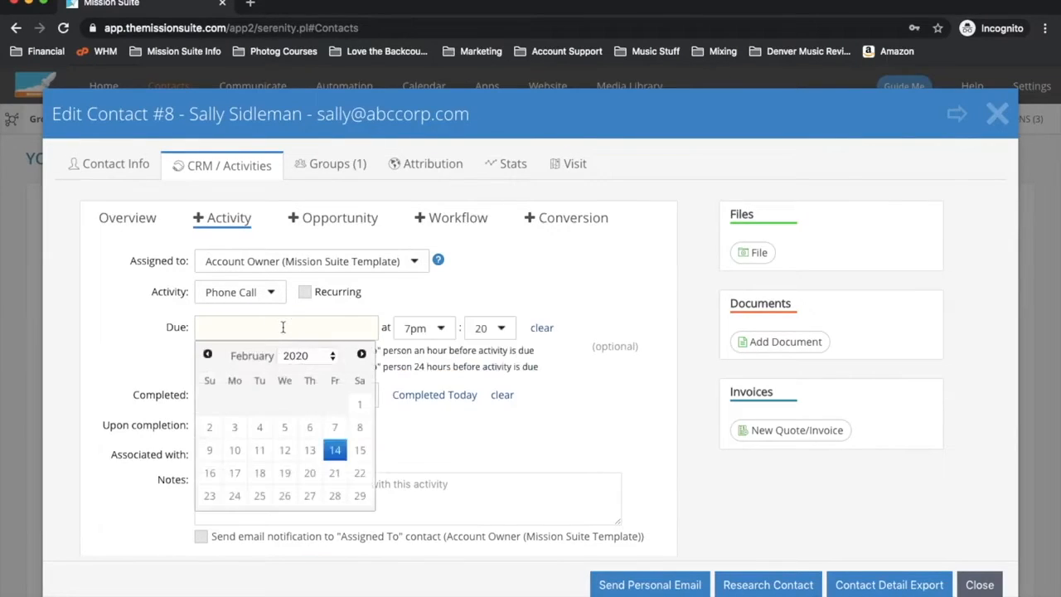
{"action": "left_click", "coordinate": [265, 475]}
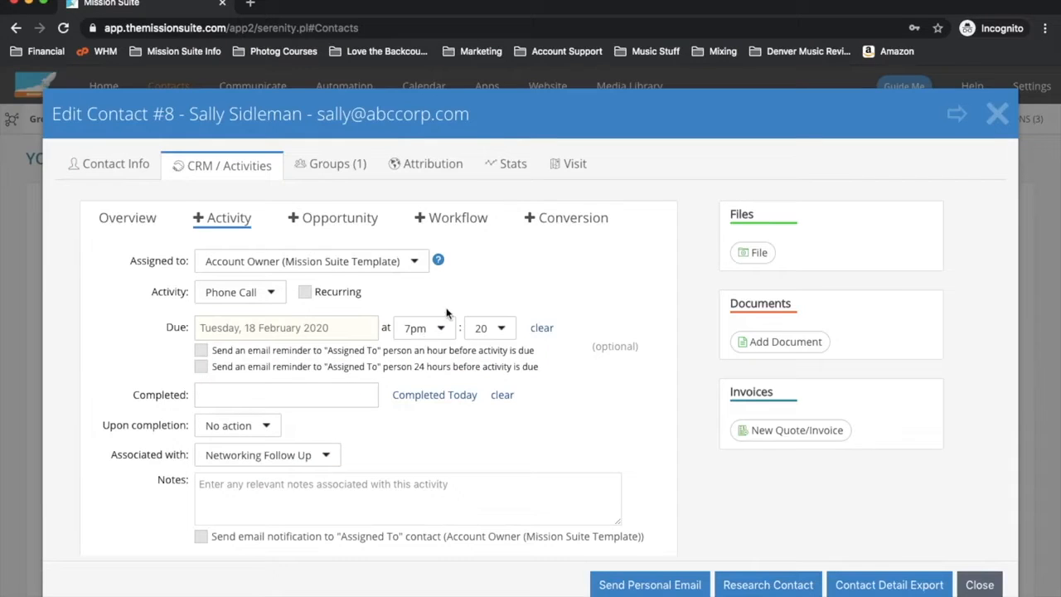
{"action": "left_click", "coordinate": [441, 329]}
{"action": "left_click", "coordinate": [423, 529]}
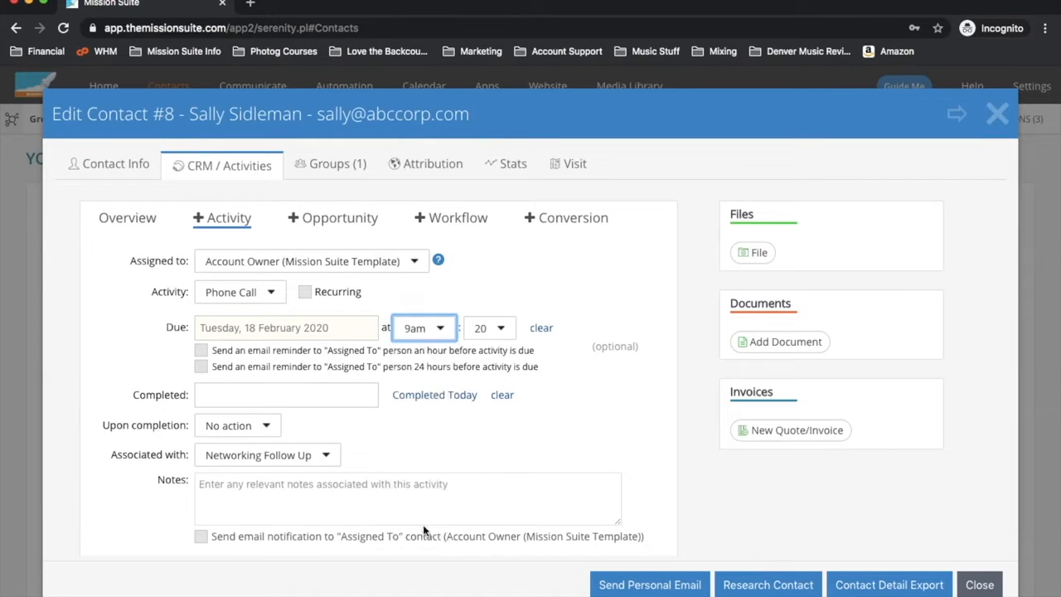
{"action": "left_click", "coordinate": [489, 328]}
{"action": "left_click", "coordinate": [464, 355]}
{"action": "left_click", "coordinate": [463, 355]}
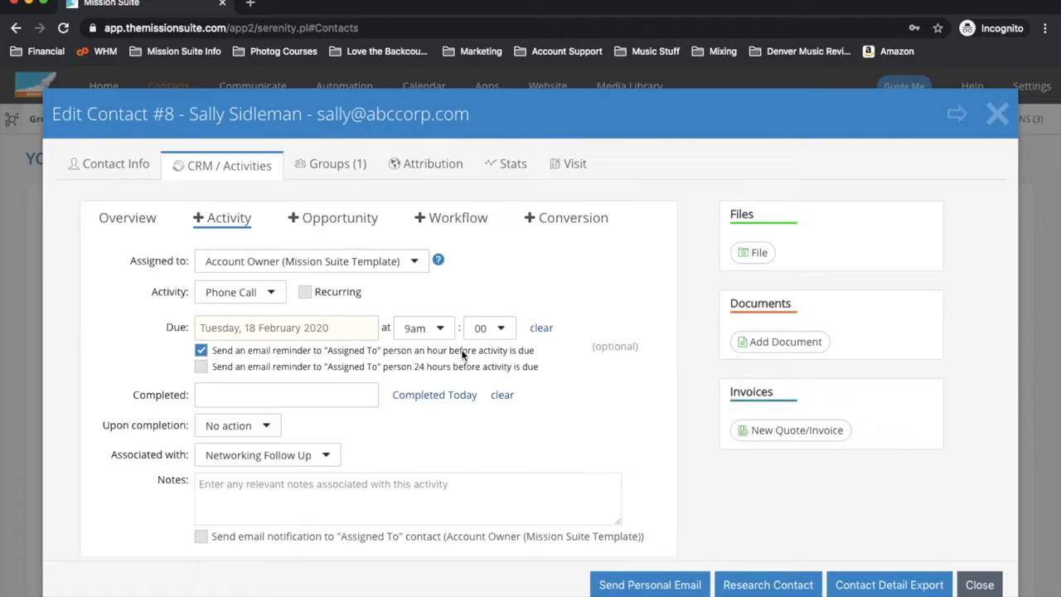
Enter the note "follow up from meeting" for the phone call, save the activity and review its timeline entry
{"action": "left_click", "coordinate": [379, 498]}
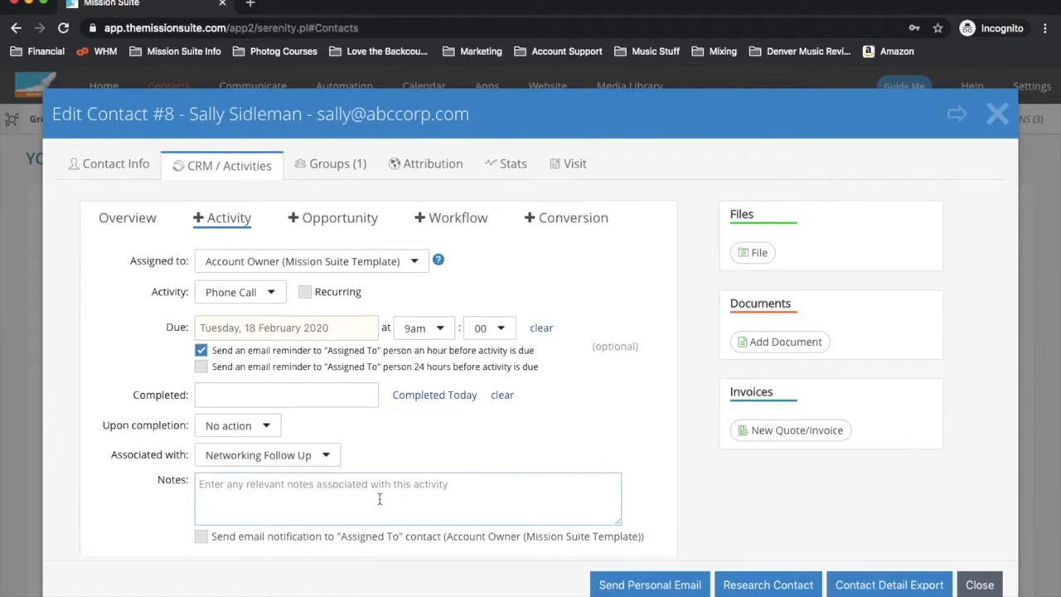
{"action": "type", "text": "follow up "}
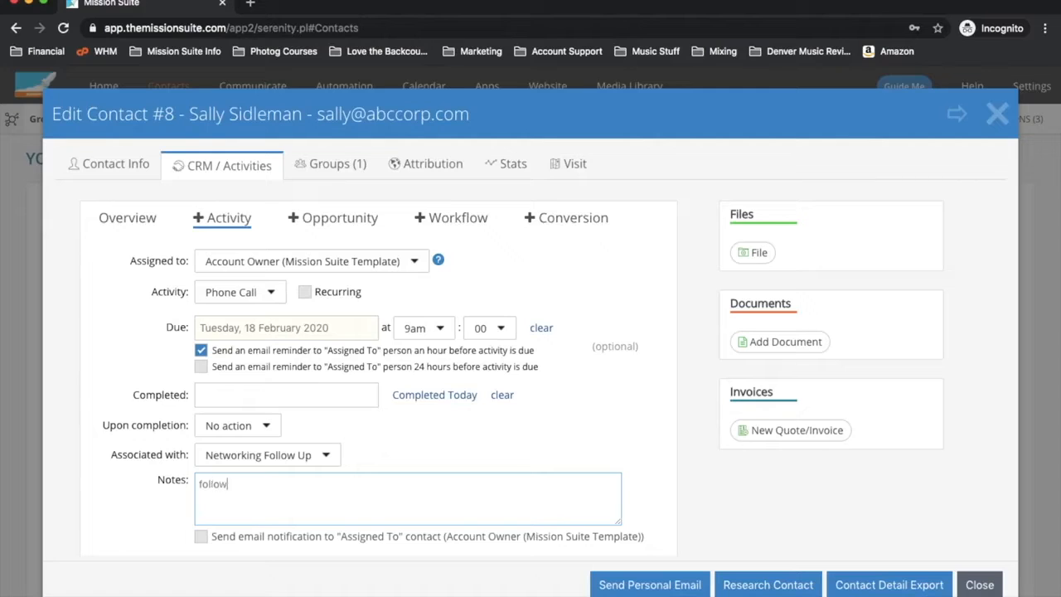
{"action": "type", "text": "from meeting"}
{"action": "scroll", "coordinate": [531, 373], "scroll_direction": "down", "scroll_amount": 2}
{"action": "left_click", "coordinate": [149, 478]}
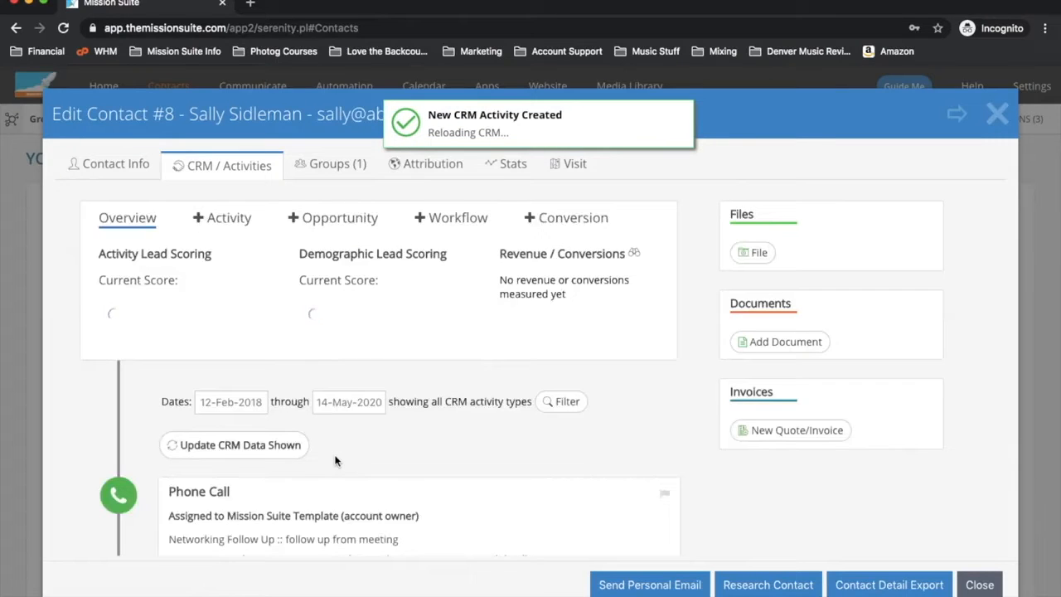
{"action": "scroll", "coordinate": [336, 460], "scroll_direction": "down", "scroll_amount": 2}
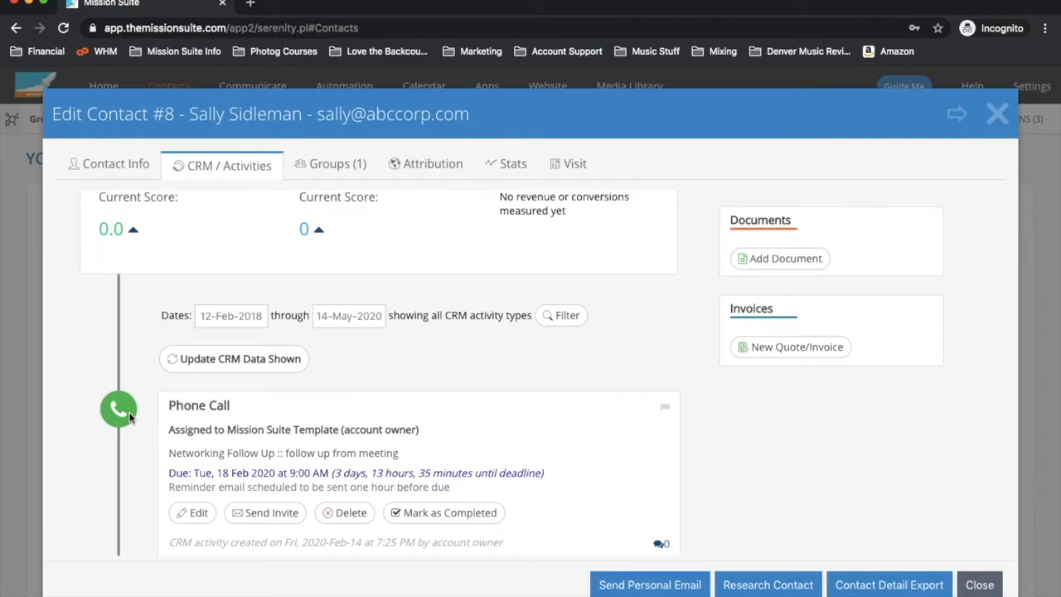
{"action": "scroll", "coordinate": [635, 451], "scroll_direction": "down", "scroll_amount": 1}
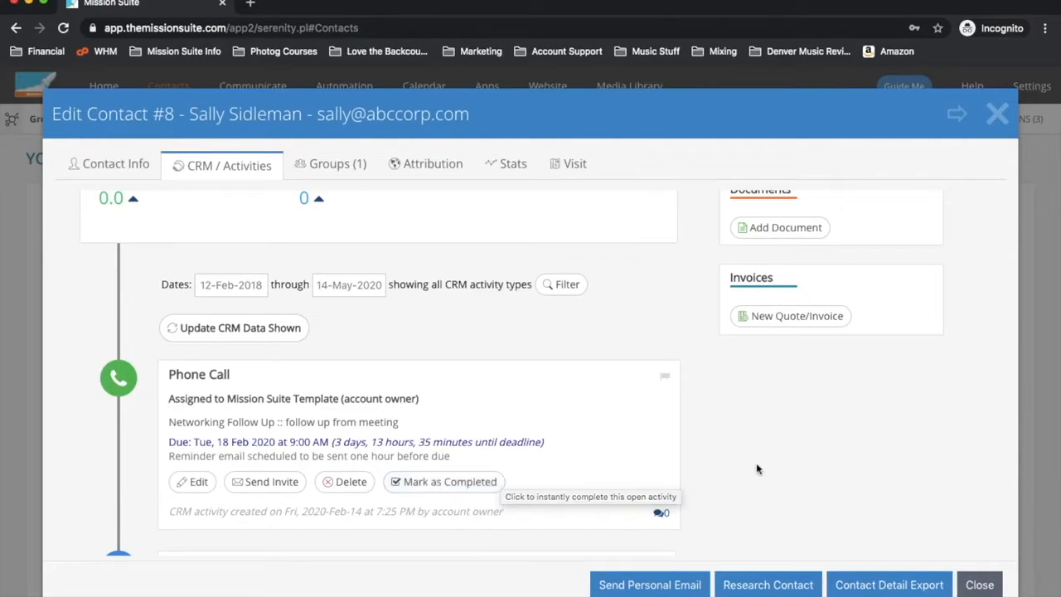
{"action": "scroll", "coordinate": [931, 487], "scroll_direction": "up", "scroll_amount": 3}
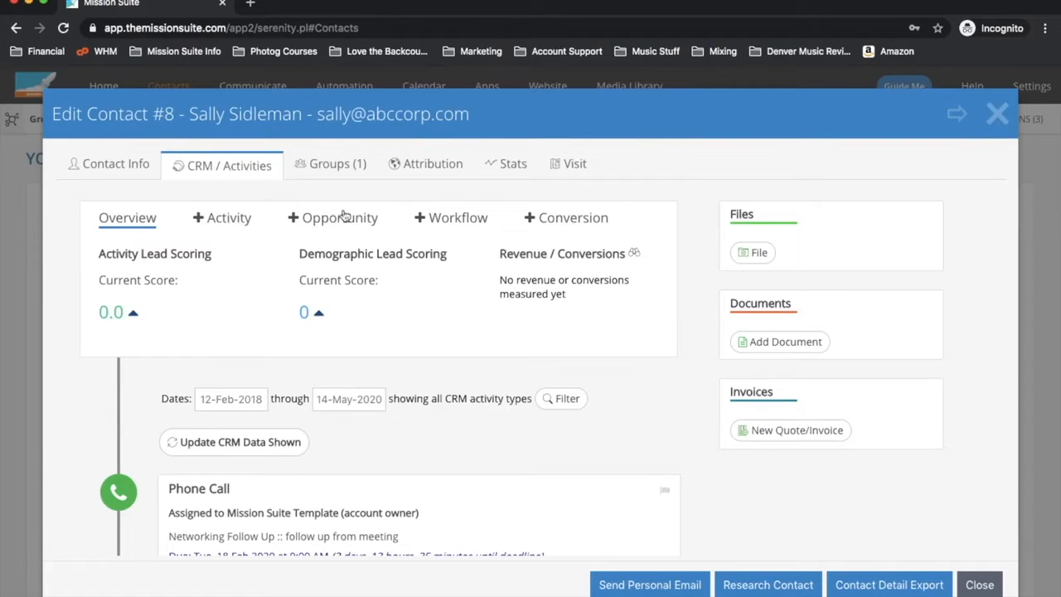
Examine the new opportunity form's fields for this contact and close the contact record without saving an opportunity
{"action": "left_click", "coordinate": [336, 218]}
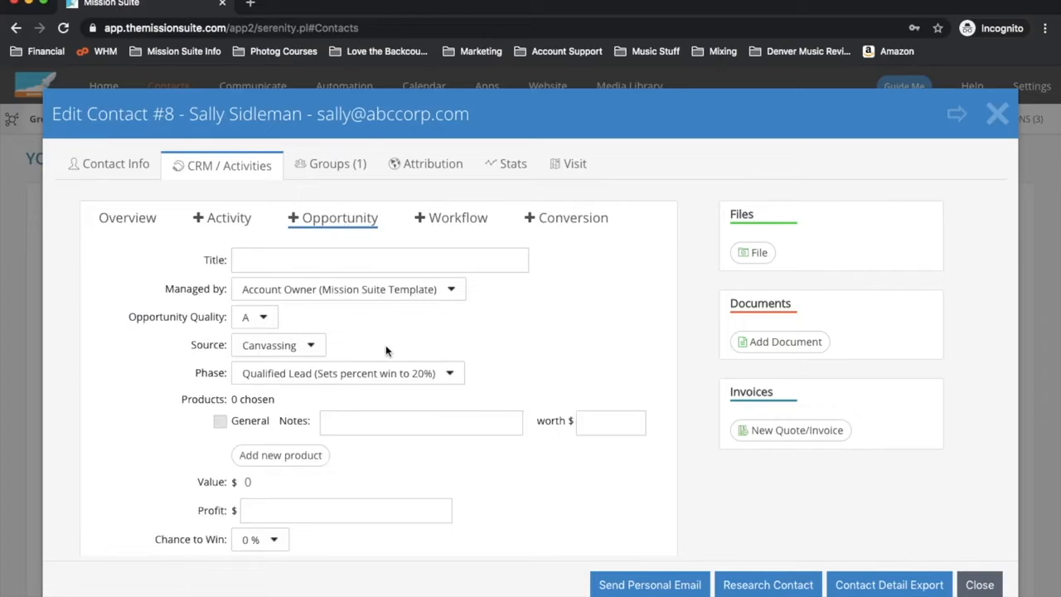
{"action": "scroll", "coordinate": [385, 348], "scroll_direction": "down", "scroll_amount": 3}
{"action": "scroll", "coordinate": [386, 346], "scroll_direction": "up", "scroll_amount": 2}
{"action": "scroll", "coordinate": [386, 346], "scroll_direction": "up", "scroll_amount": 2}
{"action": "left_click", "coordinate": [979, 585]}
{"action": "scroll", "coordinate": [610, 437], "scroll_direction": "up", "scroll_amount": 2}
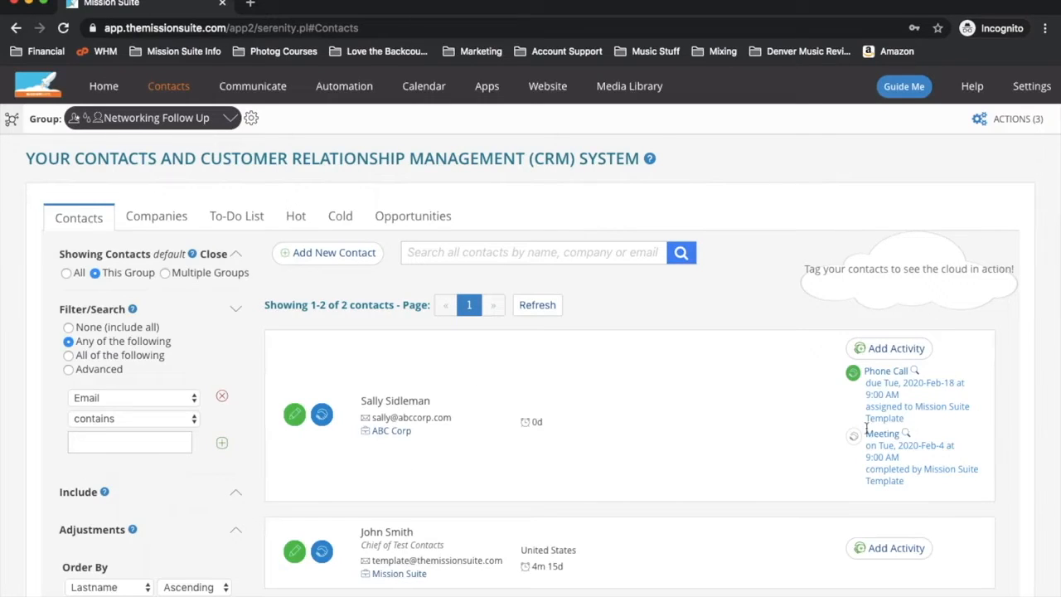
Mark the phone call in the home dashboard's to-do list as completed, view the contact's general information and close the record
{"action": "left_click", "coordinate": [103, 86]}
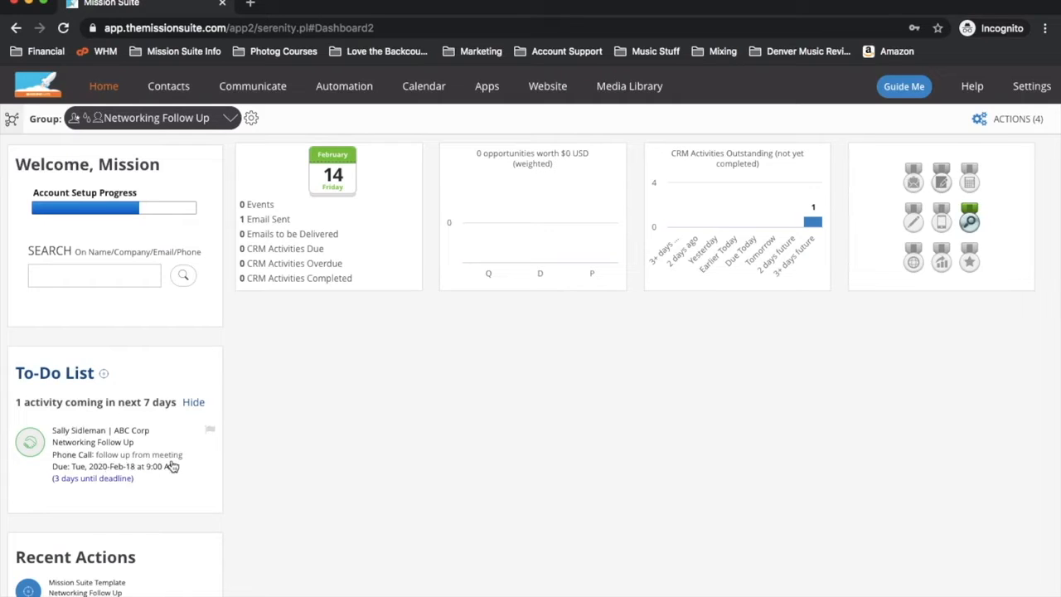
{"action": "left_click", "coordinate": [97, 448]}
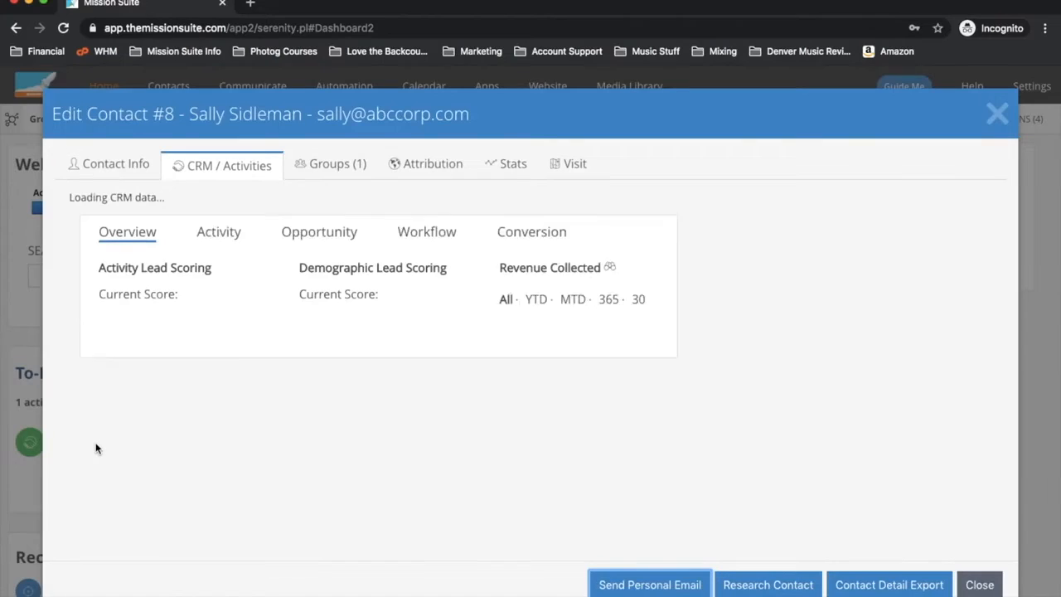
{"action": "scroll", "coordinate": [95, 449], "scroll_direction": "down", "scroll_amount": 3}
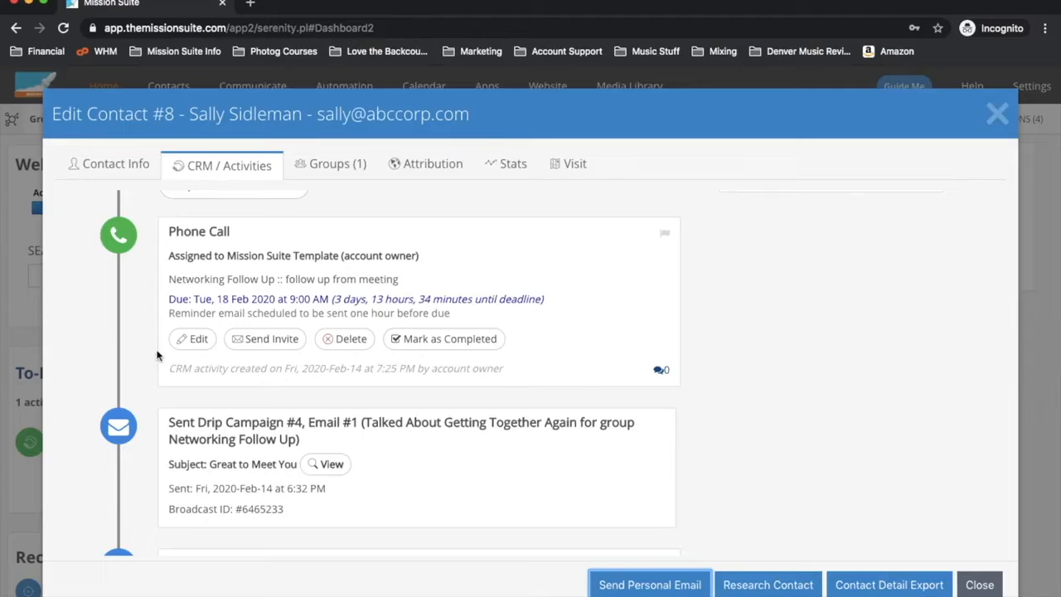
{"action": "left_click", "coordinate": [202, 344]}
{"action": "left_click", "coordinate": [498, 340]}
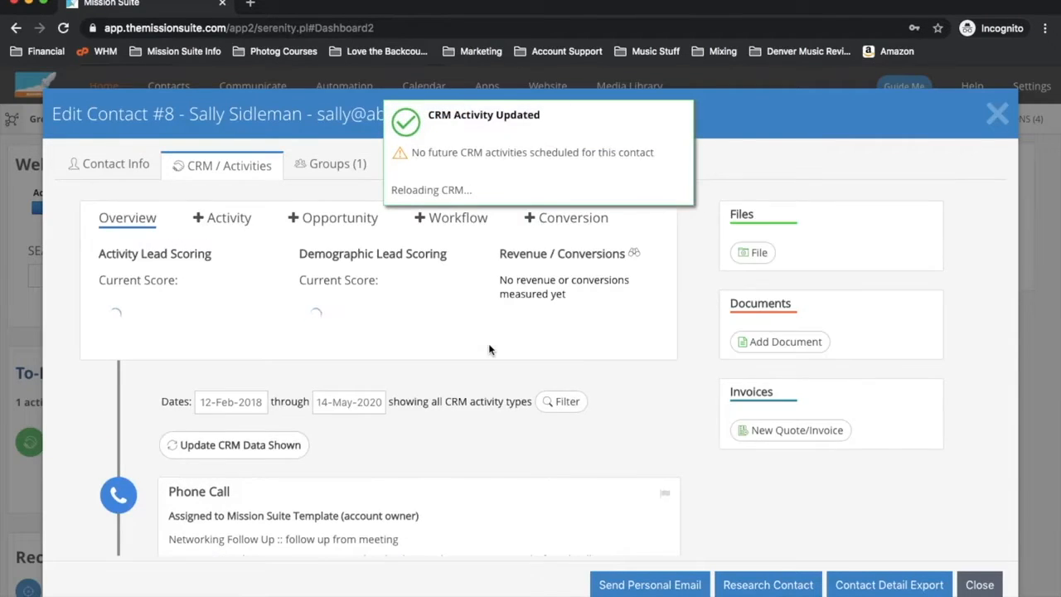
{"action": "left_click", "coordinate": [98, 164]}
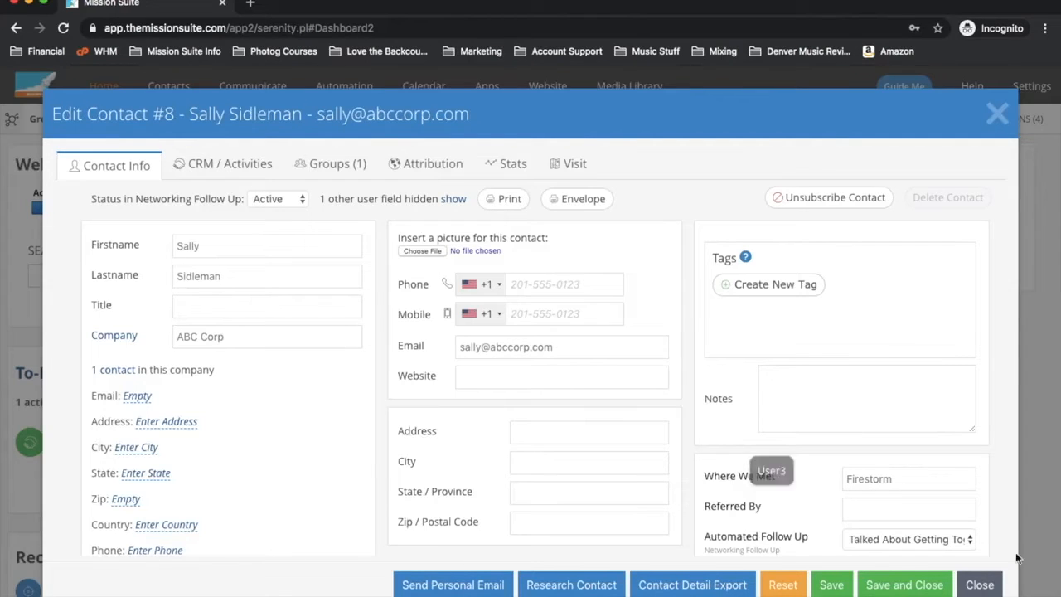
{"action": "left_click", "coordinate": [991, 589]}
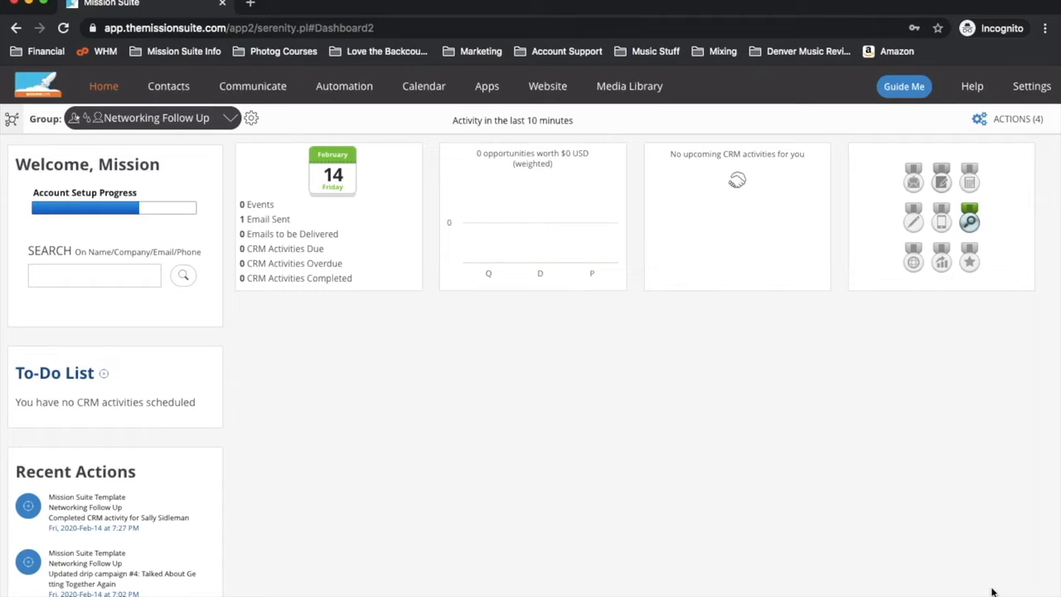
View the group's custom user fields, the new field form with its available types, and the help on user-defined fields
{"action": "mouse_move", "coordinate": [170, 88]}
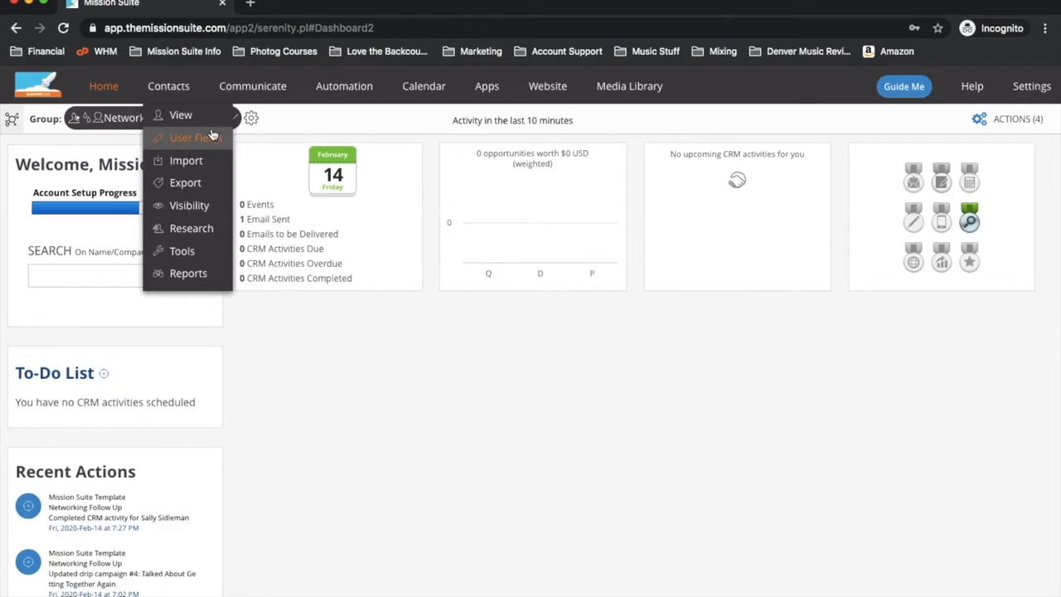
{"action": "left_click", "coordinate": [213, 139]}
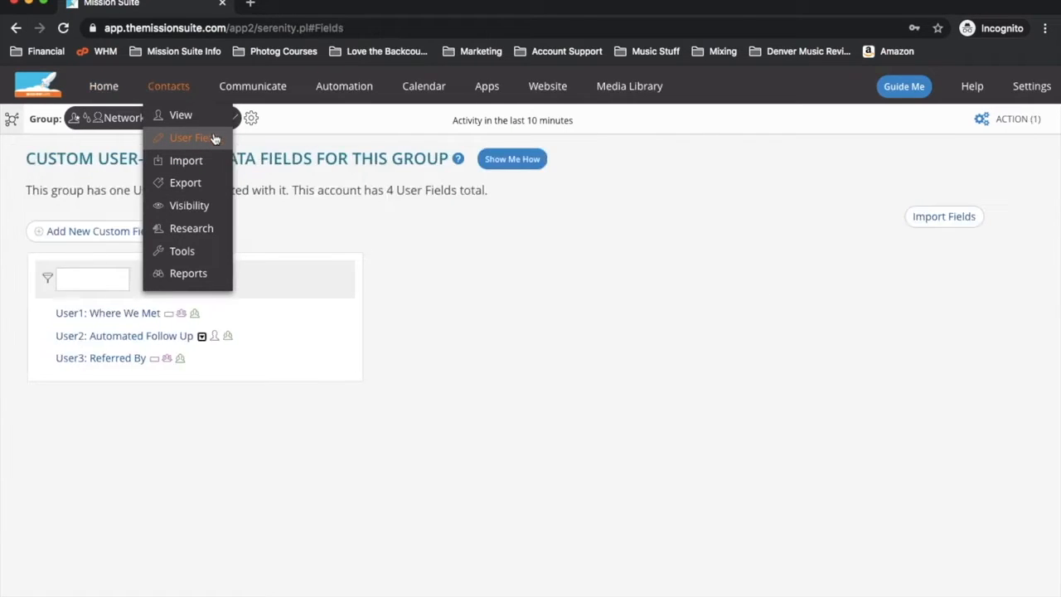
{"action": "left_click", "coordinate": [132, 244]}
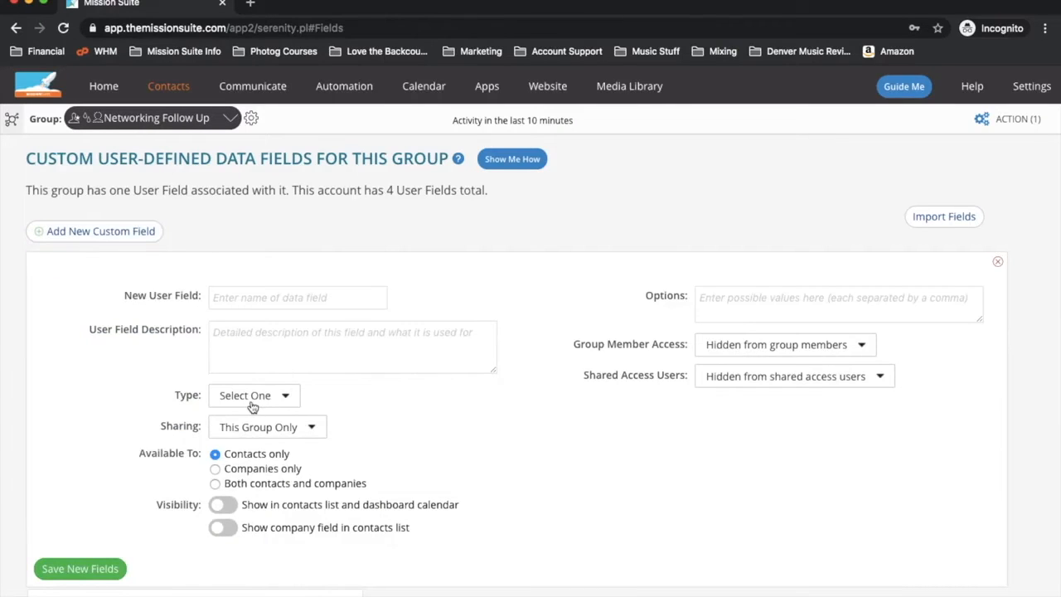
{"action": "left_click", "coordinate": [252, 396]}
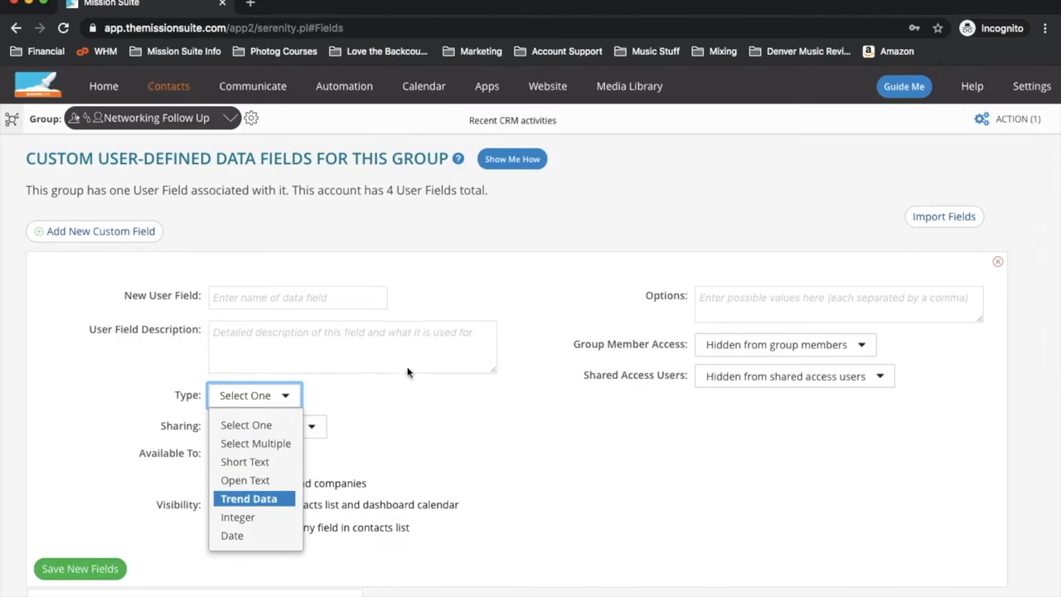
{"action": "mouse_move", "coordinate": [459, 162]}
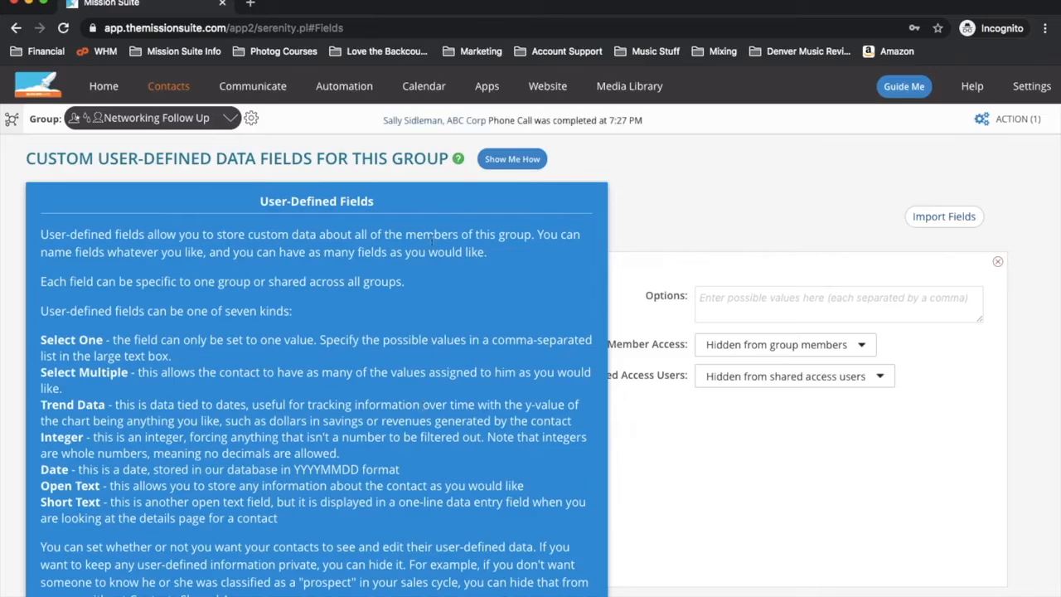
{"action": "left_click", "coordinate": [459, 158]}
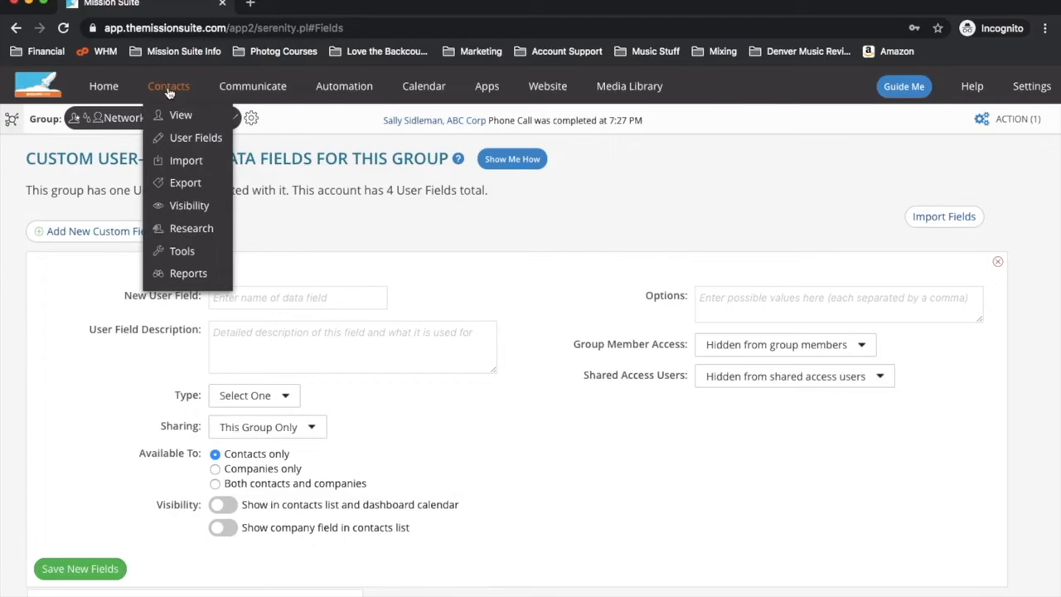
View the Contacts per Group report and look over the available contact and communication features
{"action": "left_click", "coordinate": [176, 279]}
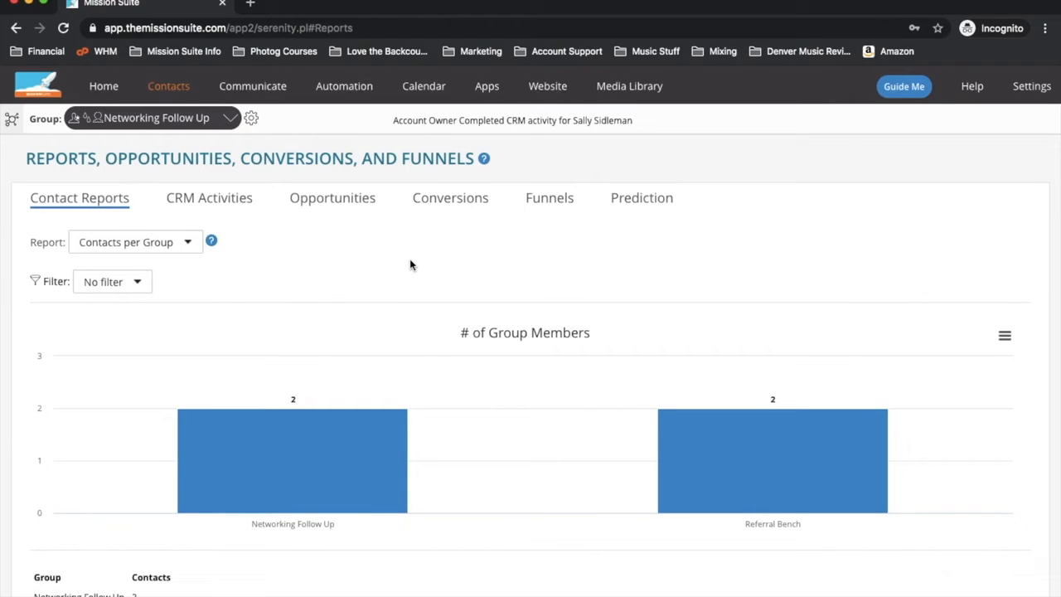
{"action": "mouse_move", "coordinate": [159, 93]}
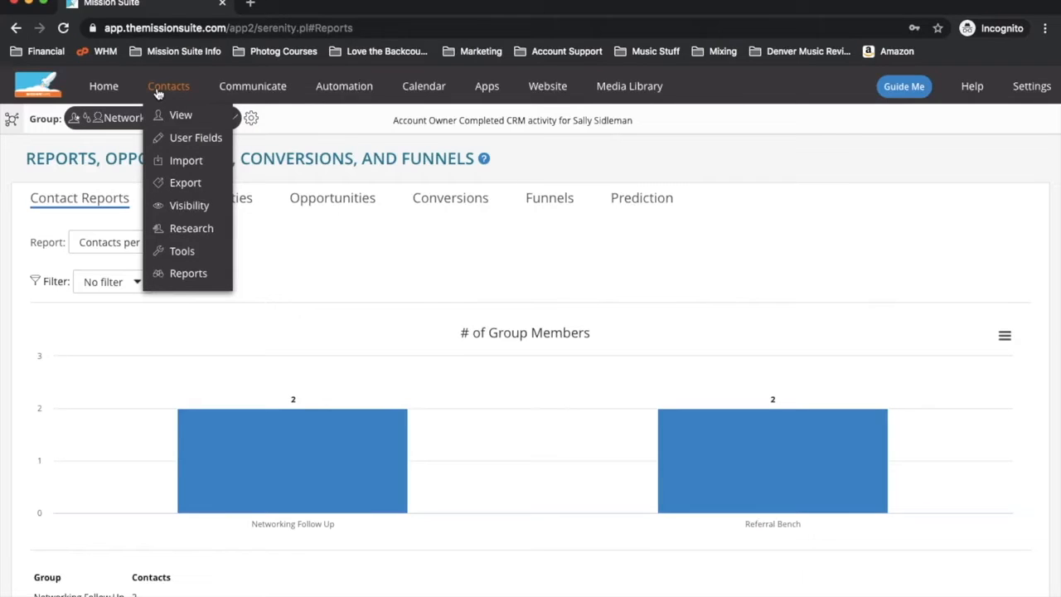
{"action": "mouse_move", "coordinate": [244, 90]}
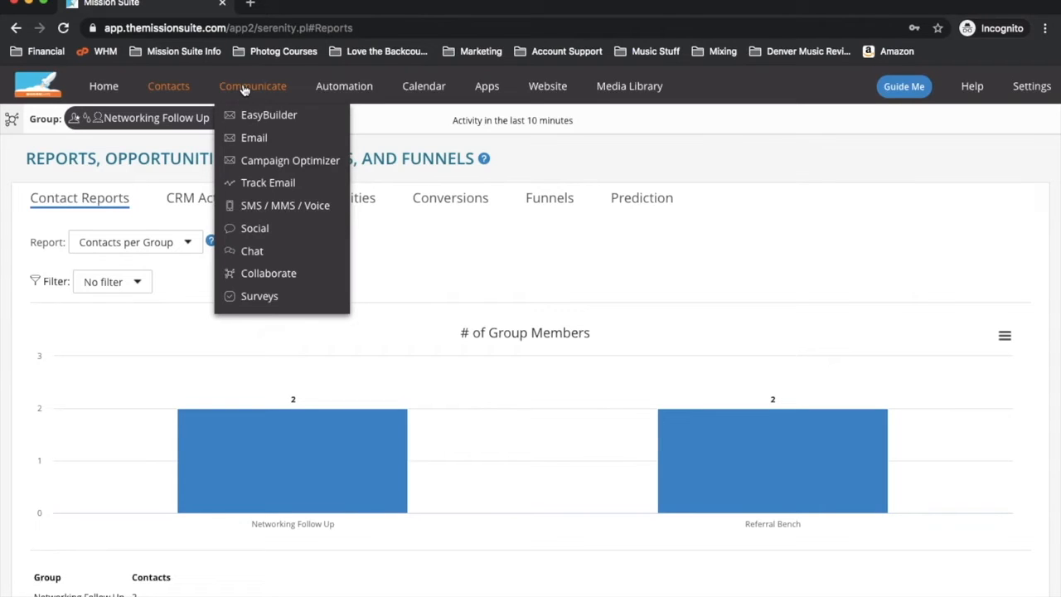
In the Email EasyBuilder, move the headline below the large image and add a two-column text section beneath the headline
{"action": "left_click", "coordinate": [250, 115]}
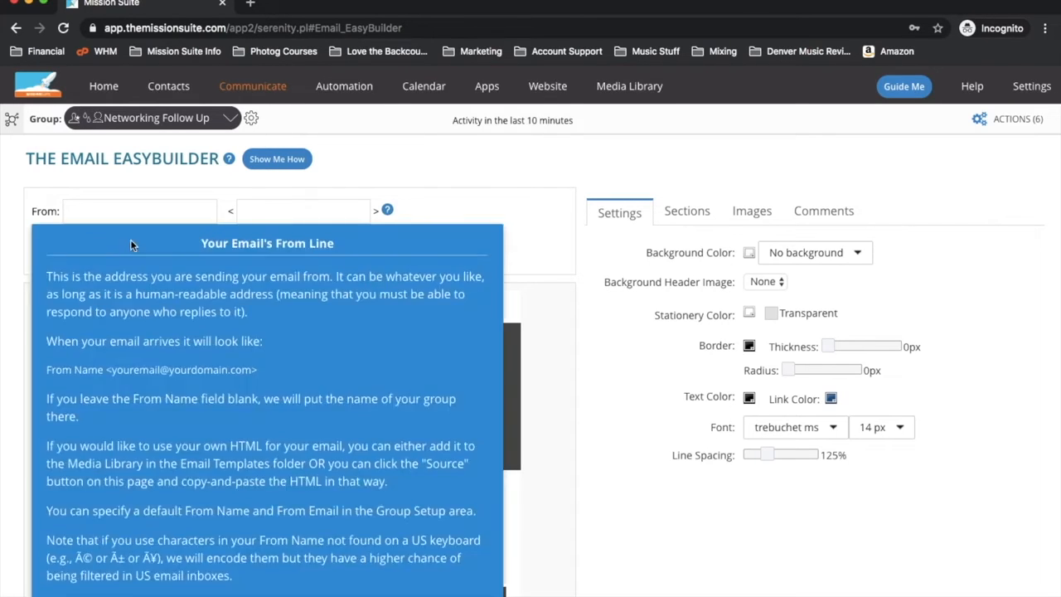
{"action": "left_click", "coordinate": [54, 312]}
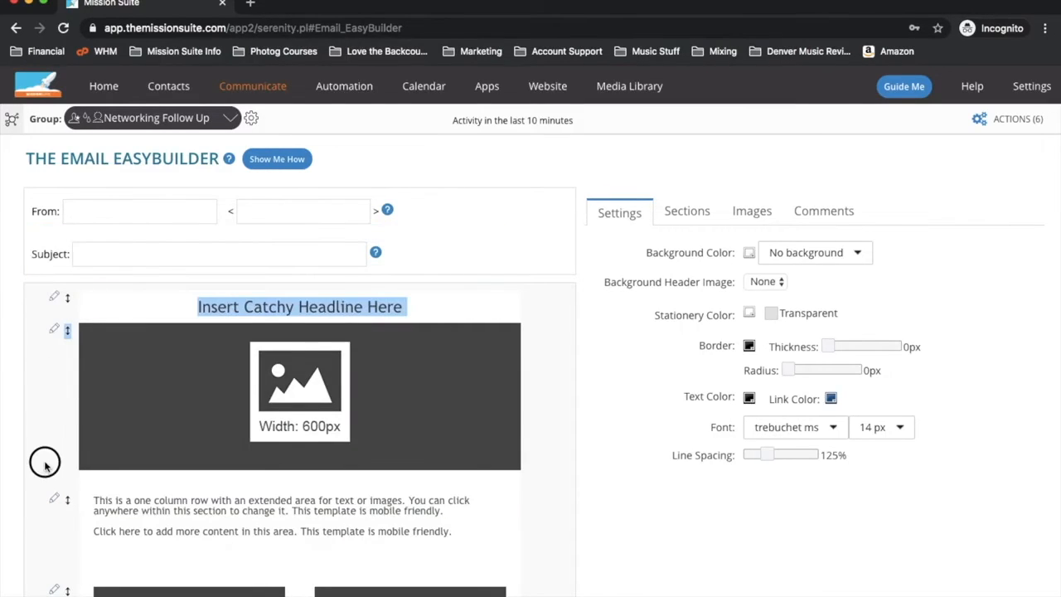
{"action": "left_click_drag", "start_coordinate": [67, 297], "coordinate": [61, 470]}
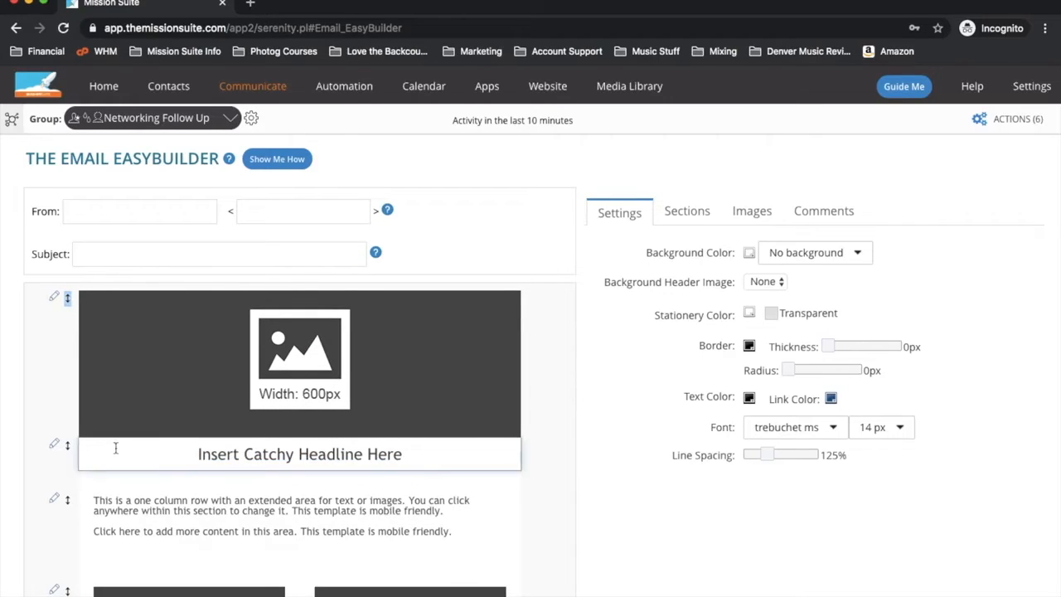
{"action": "left_click", "coordinate": [688, 213]}
{"action": "left_click_drag", "start_coordinate": [741, 268], "coordinate": [232, 498]}
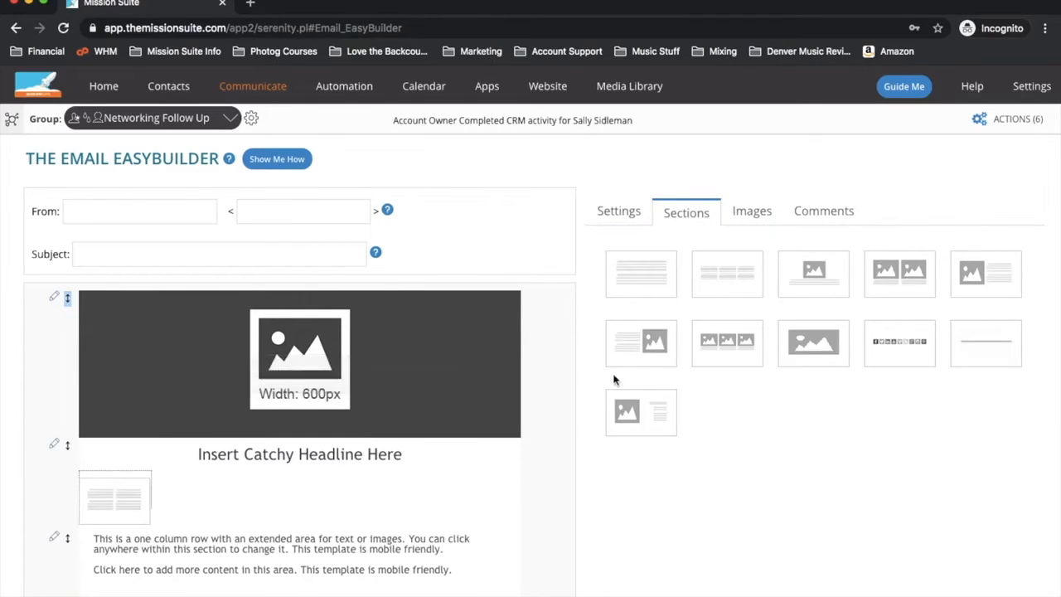
Set the email's background color to dark red #953737 and its text color to dark gray
{"action": "left_click", "coordinate": [623, 220]}
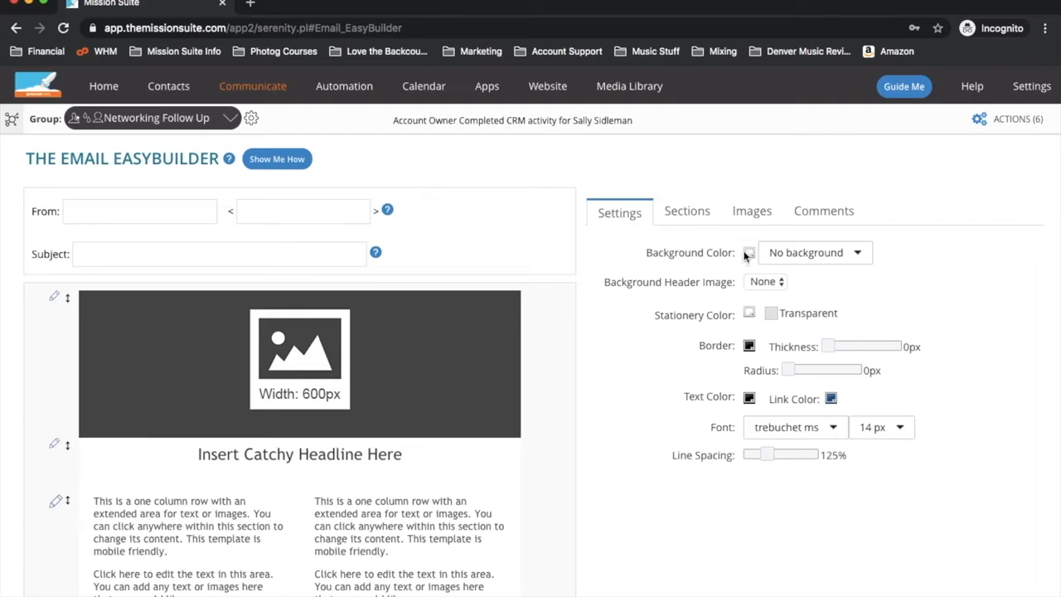
{"action": "left_click", "coordinate": [750, 251]}
{"action": "left_click", "coordinate": [467, 333]}
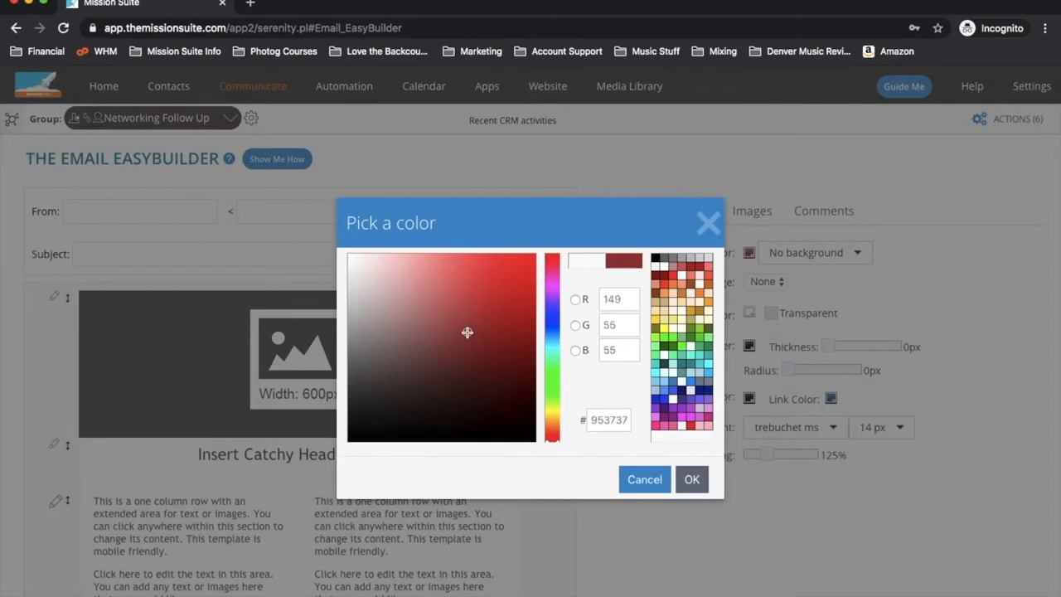
{"action": "left_click", "coordinate": [690, 479]}
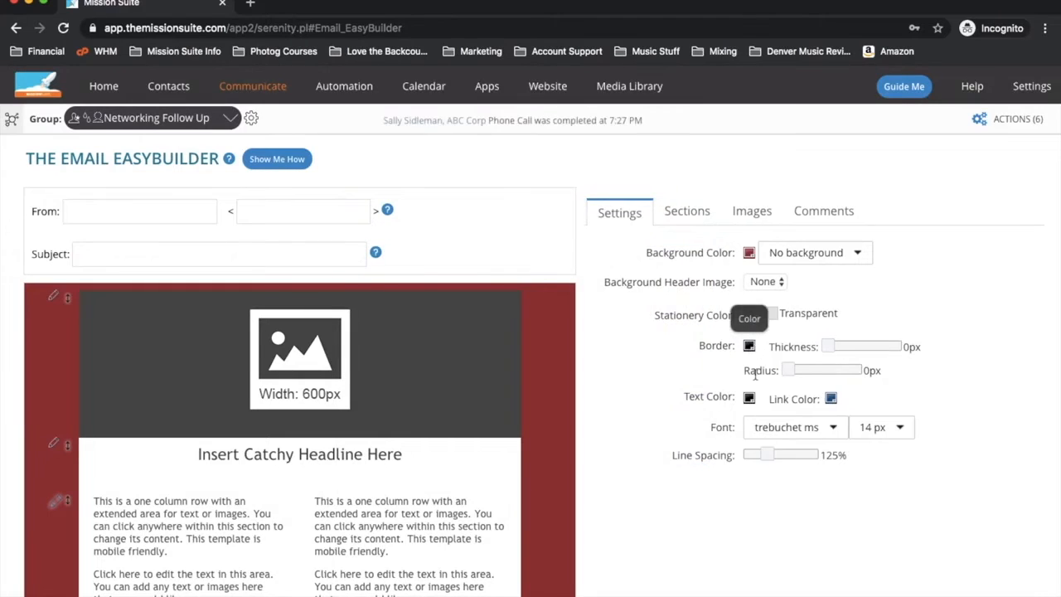
{"action": "left_click", "coordinate": [748, 398]}
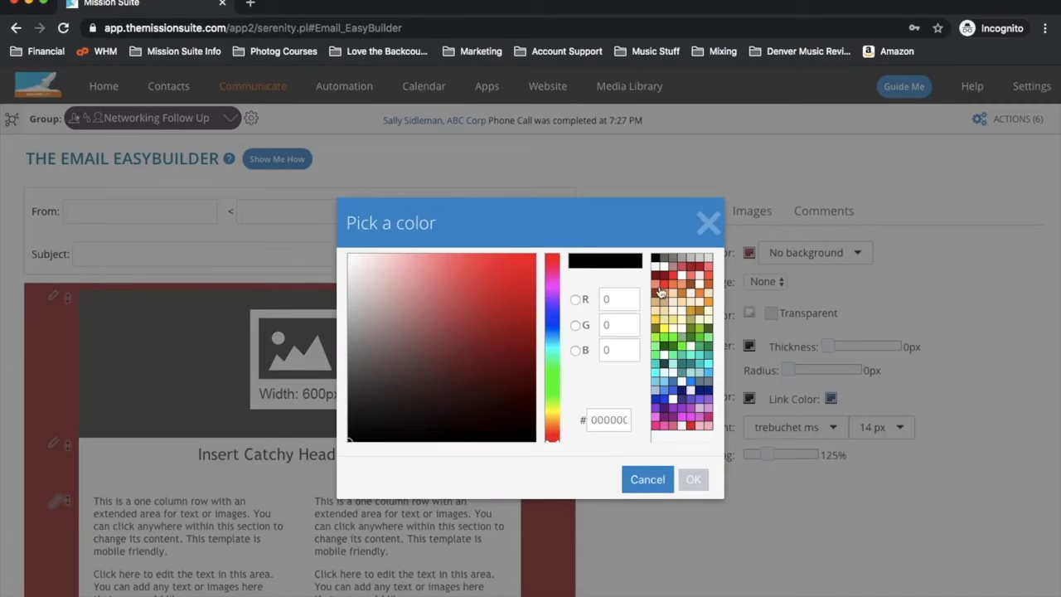
{"action": "left_click", "coordinate": [667, 261]}
{"action": "left_click", "coordinate": [696, 480]}
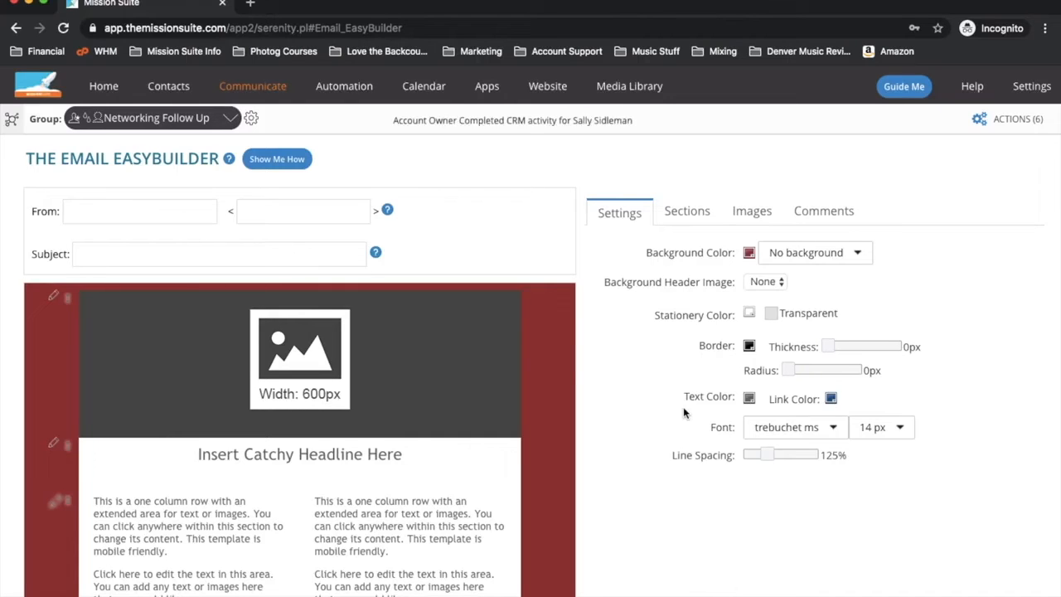
View the EasyBuilder's actions and, for a regular email, the saved messages and importable templates without loading any
{"action": "mouse_move", "coordinate": [995, 131]}
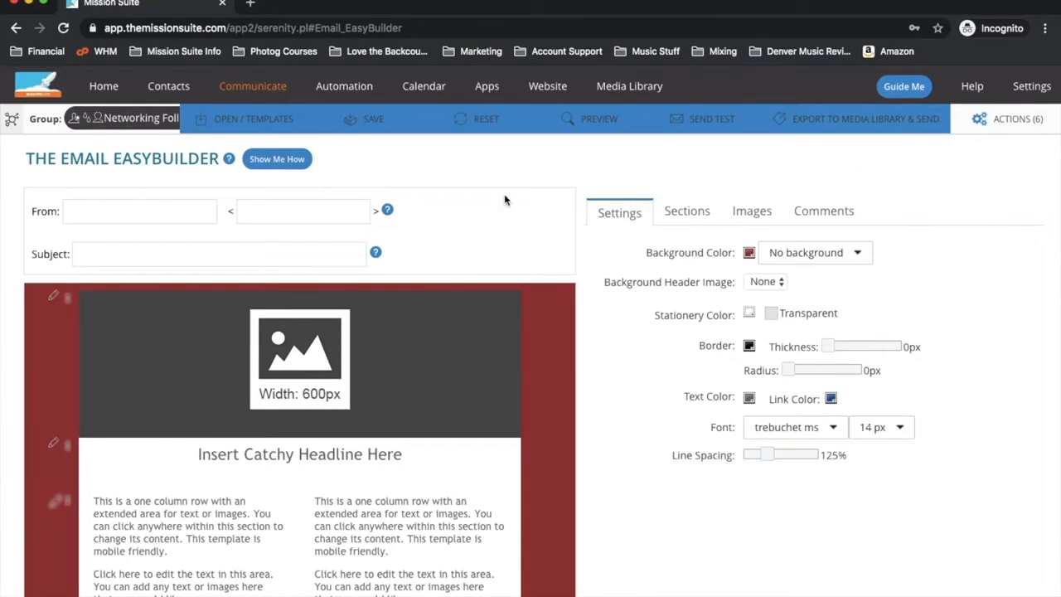
{"action": "mouse_move", "coordinate": [265, 89]}
{"action": "left_click", "coordinate": [270, 139]}
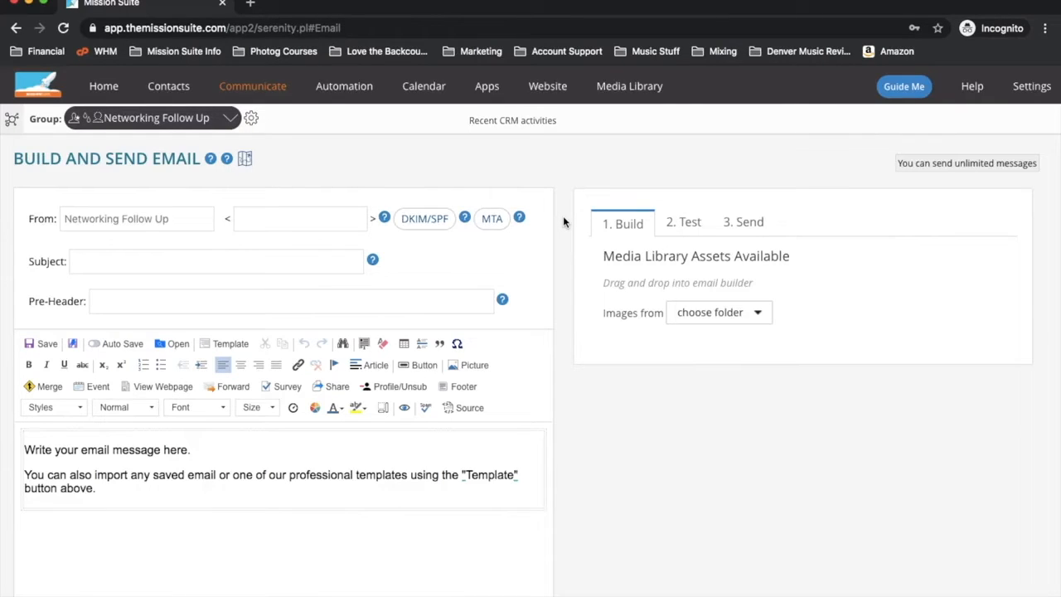
{"action": "mouse_move", "coordinate": [276, 85]}
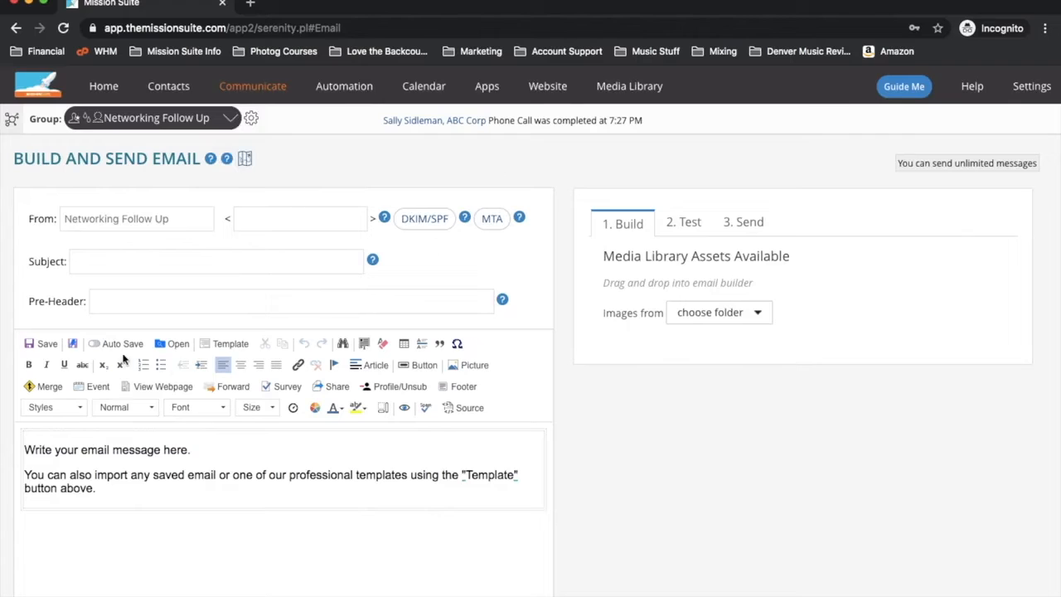
{"action": "left_click", "coordinate": [171, 343]}
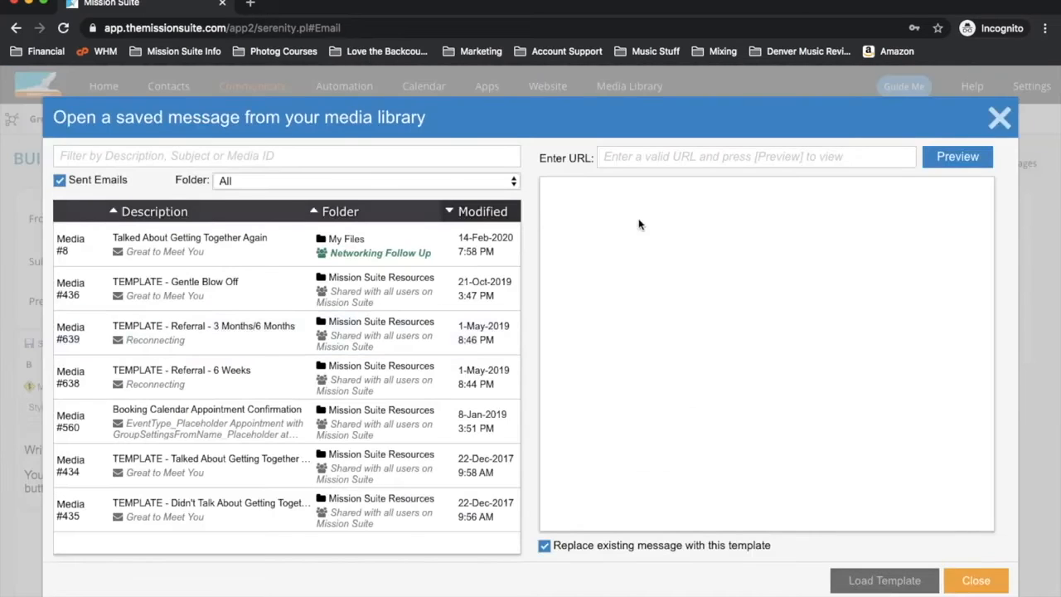
{"action": "left_click", "coordinate": [1001, 119]}
{"action": "left_click", "coordinate": [176, 492]}
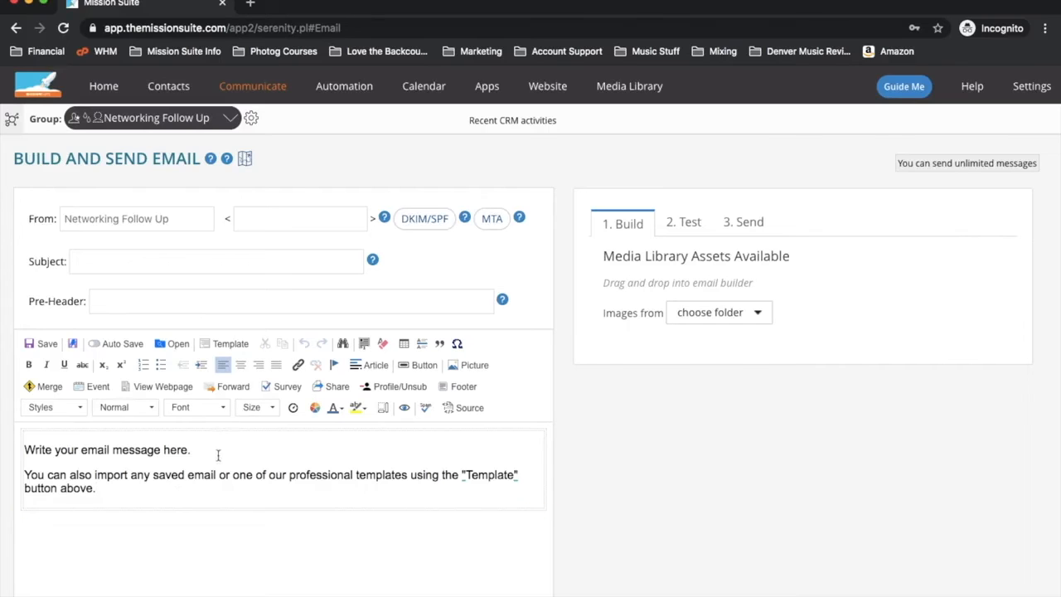
{"action": "left_click", "coordinate": [231, 343]}
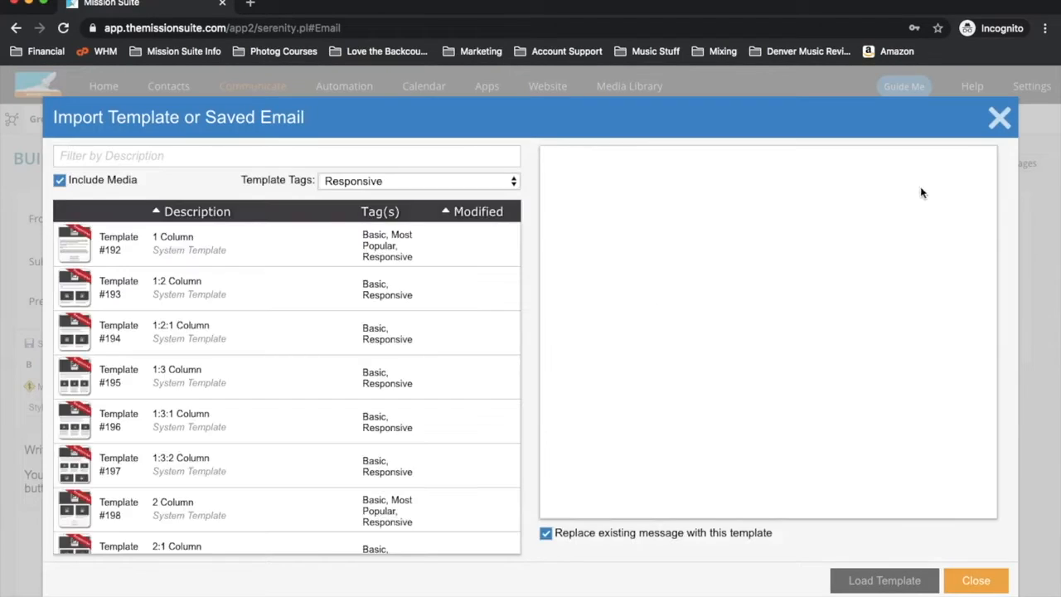
{"action": "left_click", "coordinate": [1001, 117]}
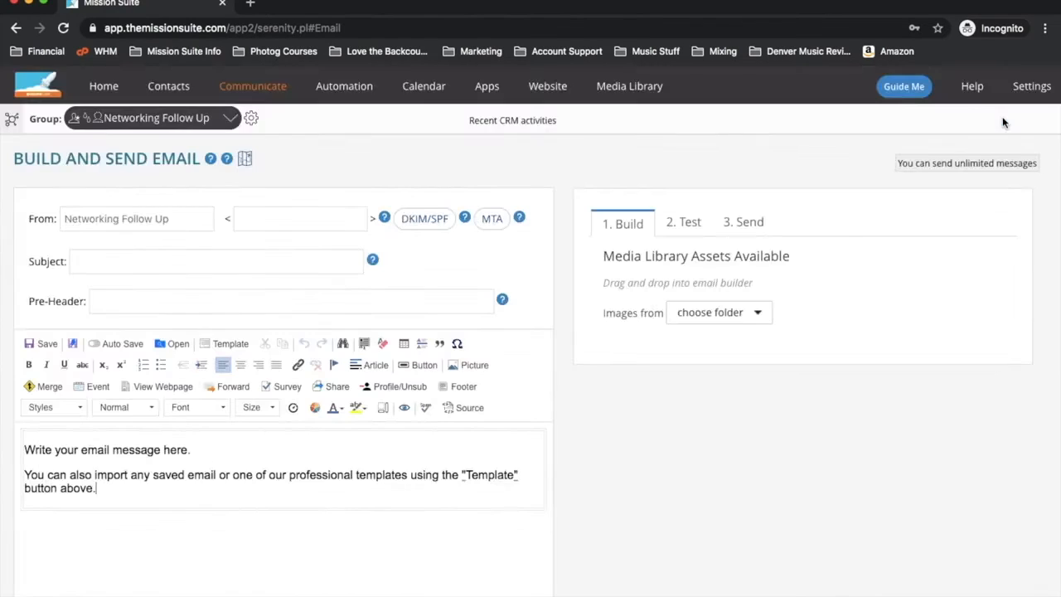
Examine the email's test and send options, including recipients, social posting and delivery date, and look over the other communication features
{"action": "left_click", "coordinate": [685, 229]}
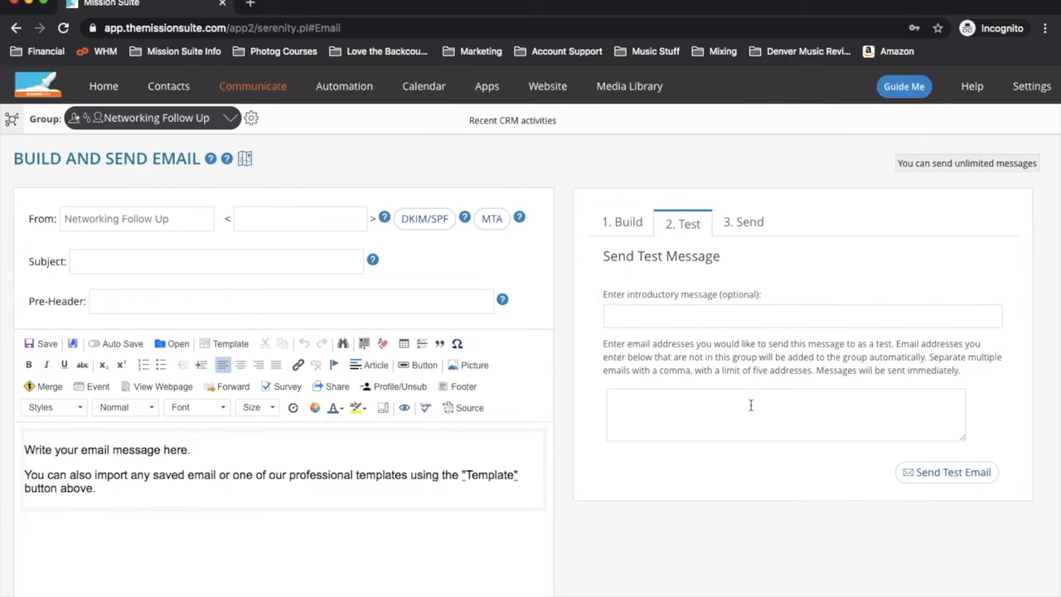
{"action": "left_click", "coordinate": [740, 222]}
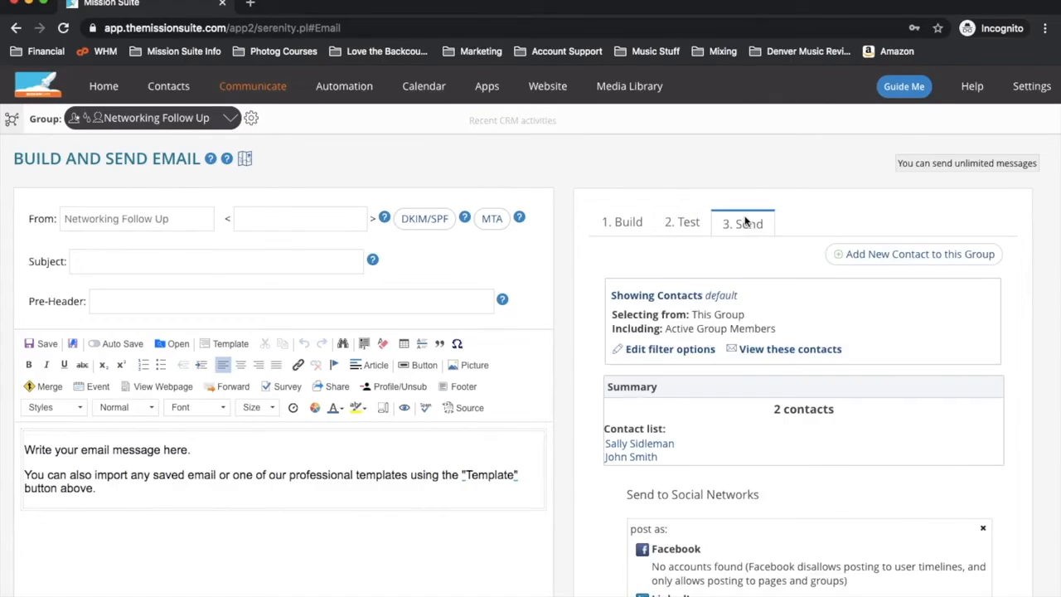
{"action": "scroll", "coordinate": [951, 533], "scroll_direction": "down", "scroll_amount": 5}
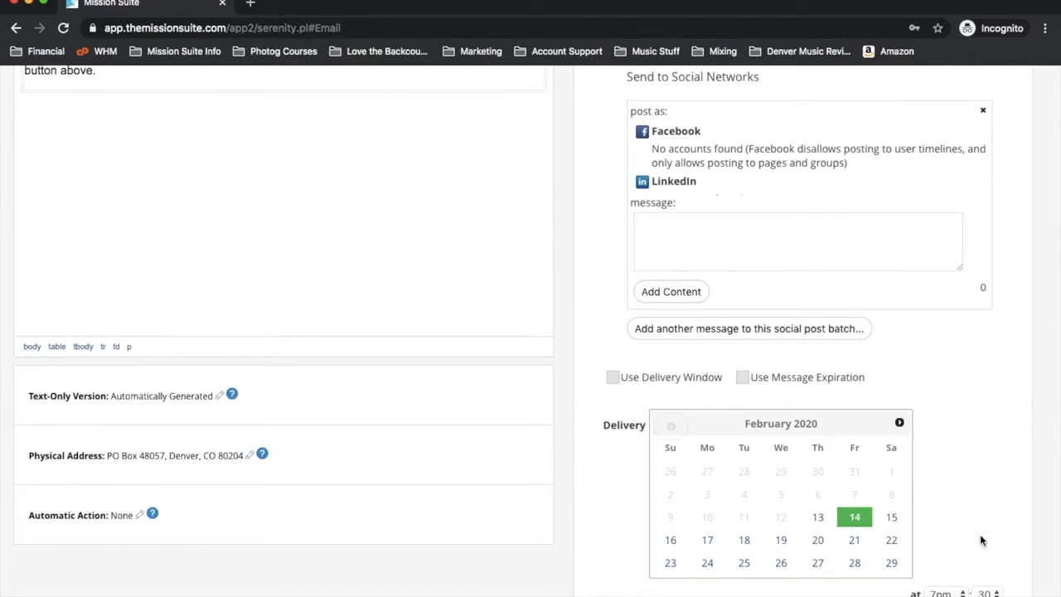
{"action": "scroll", "coordinate": [980, 540], "scroll_direction": "up", "scroll_amount": 5}
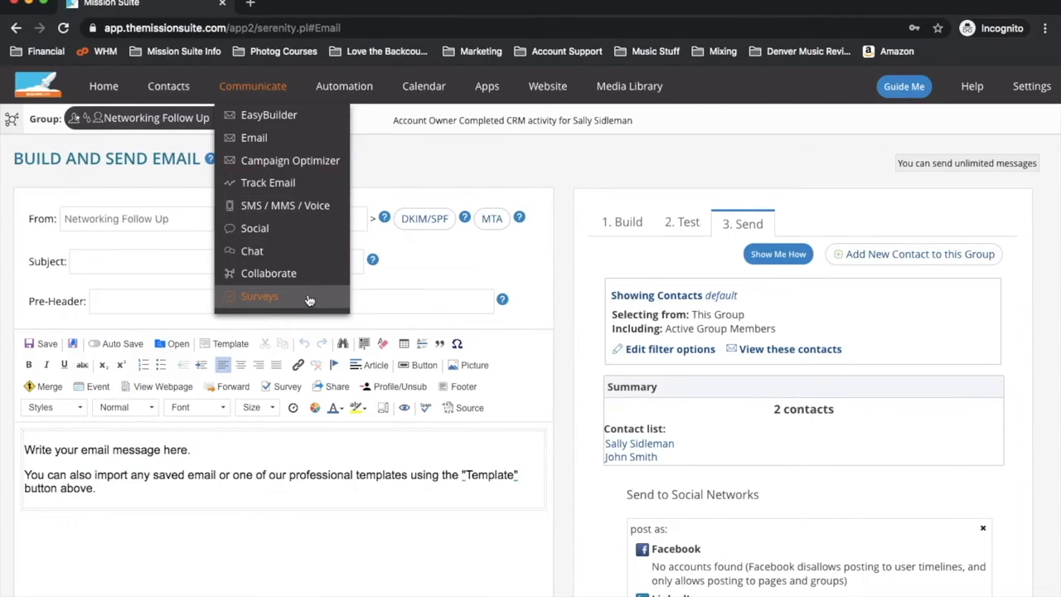
{"action": "left_click", "coordinate": [473, 180]}
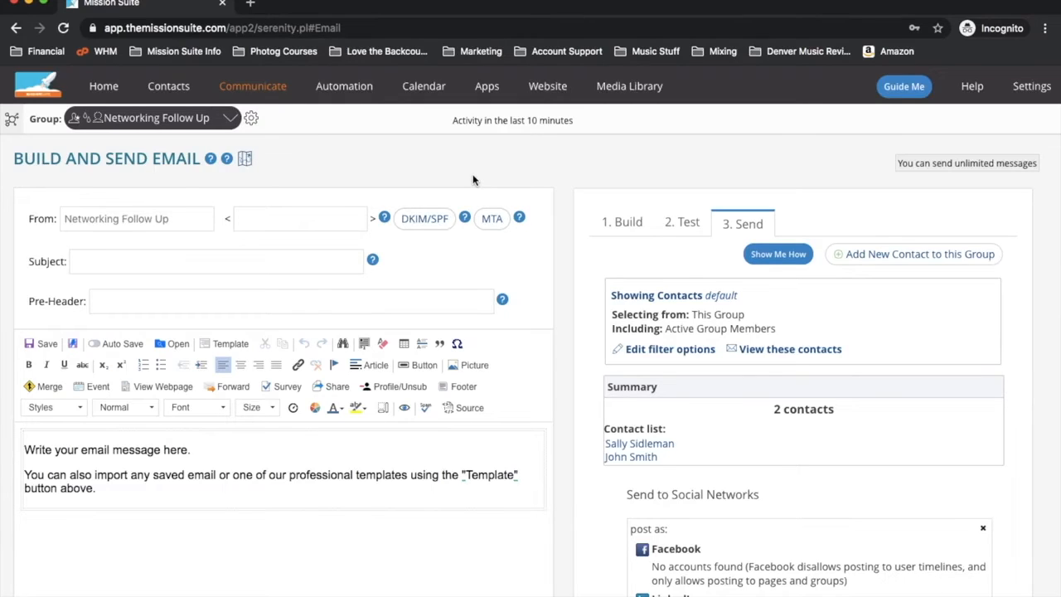
View the Networking Follow Up group's drip campaign performance, the managed groups and the available automation features
{"action": "mouse_move", "coordinate": [372, 88]}
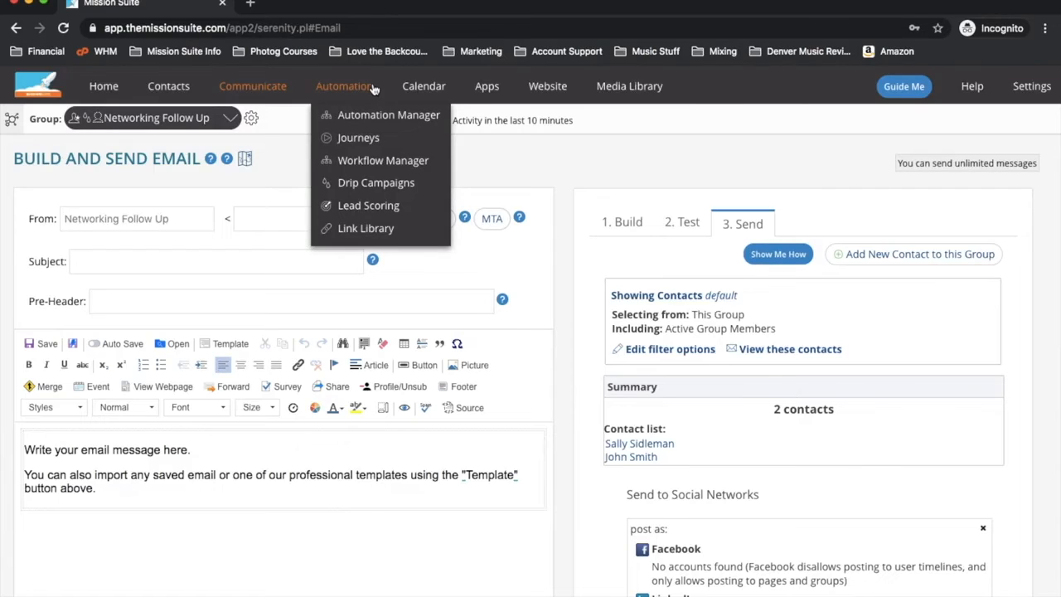
{"action": "left_click", "coordinate": [389, 189]}
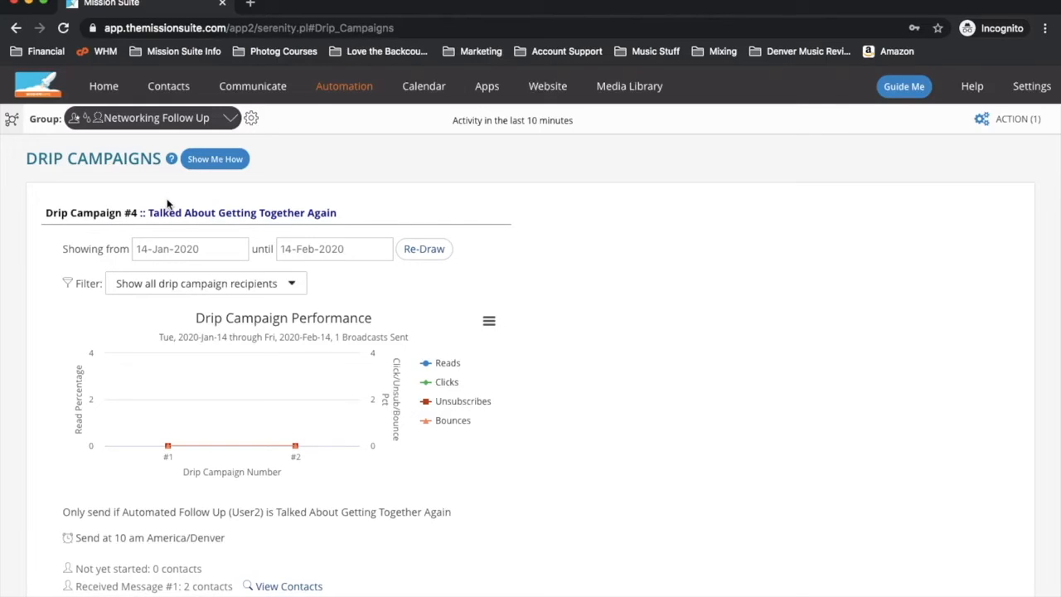
{"action": "left_click", "coordinate": [157, 118]}
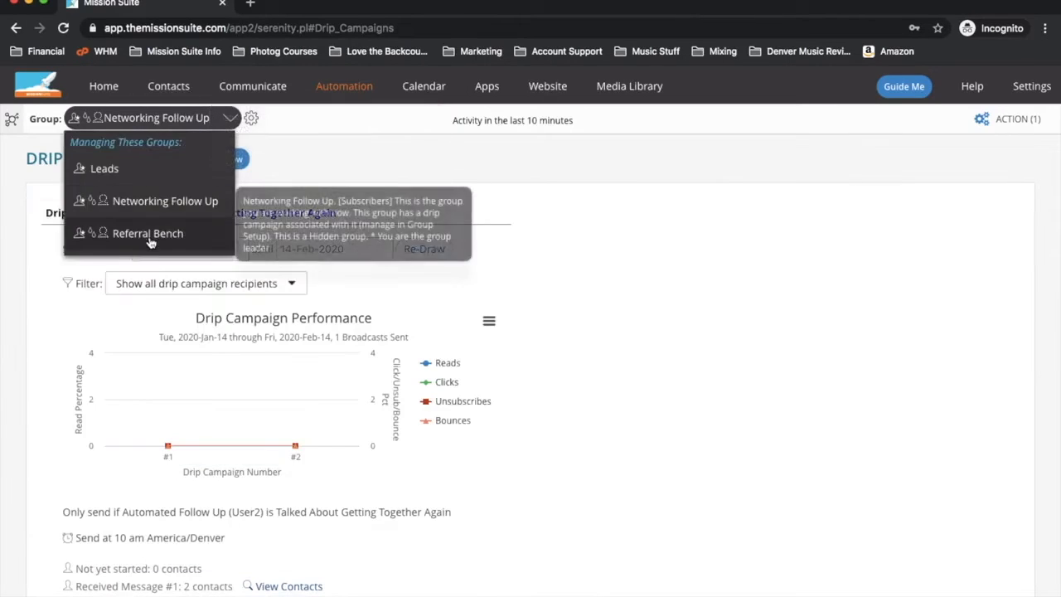
{"action": "mouse_move", "coordinate": [344, 86]}
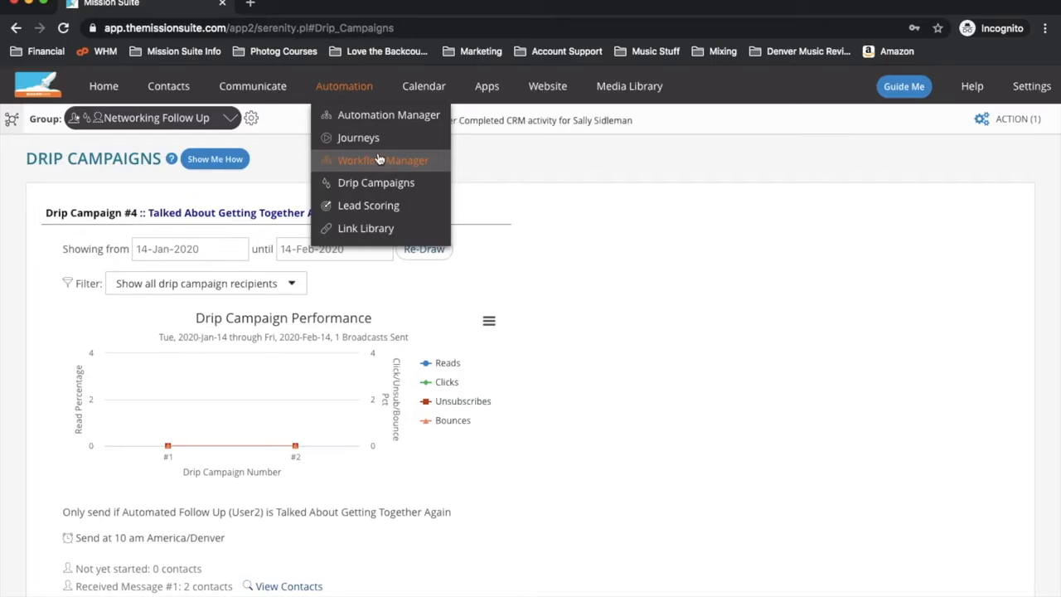
{"action": "left_click", "coordinate": [171, 158]}
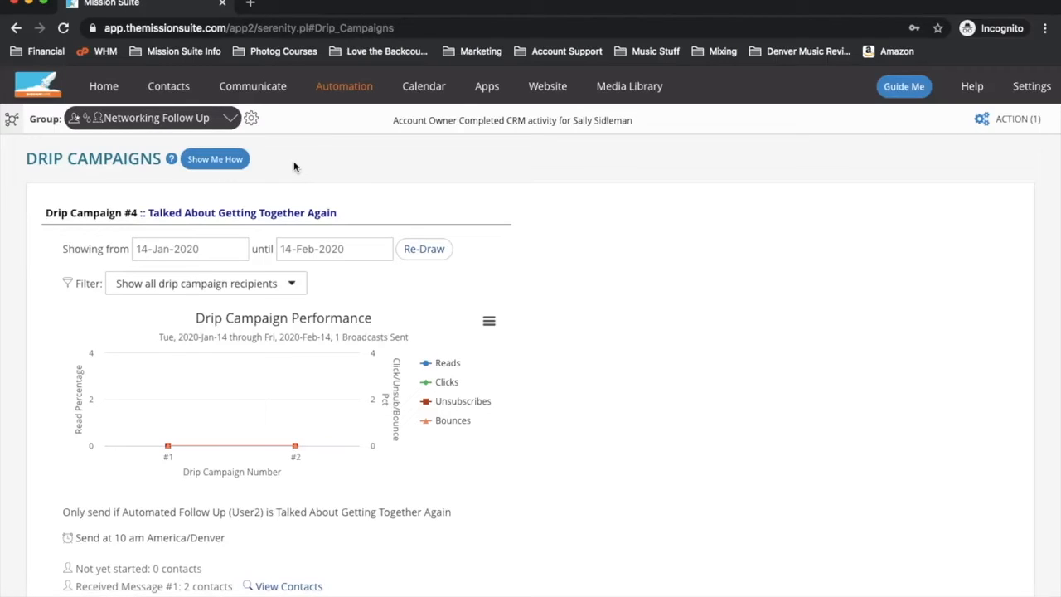
Examine the info, public registration and optional settings of a new event on 14 February 2020 and close it without saving
{"action": "mouse_move", "coordinate": [445, 84]}
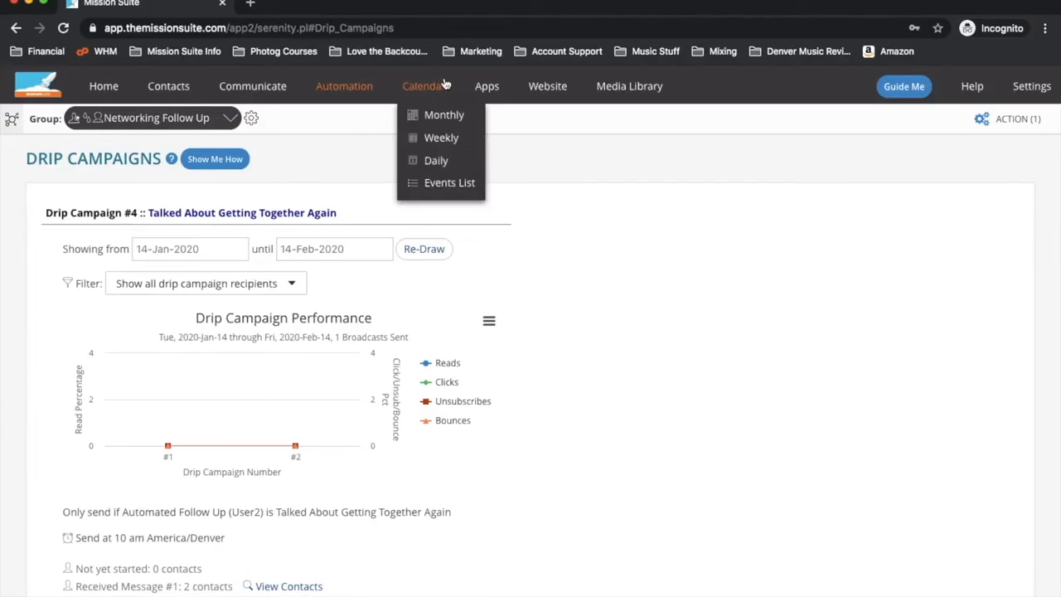
{"action": "left_click", "coordinate": [436, 93]}
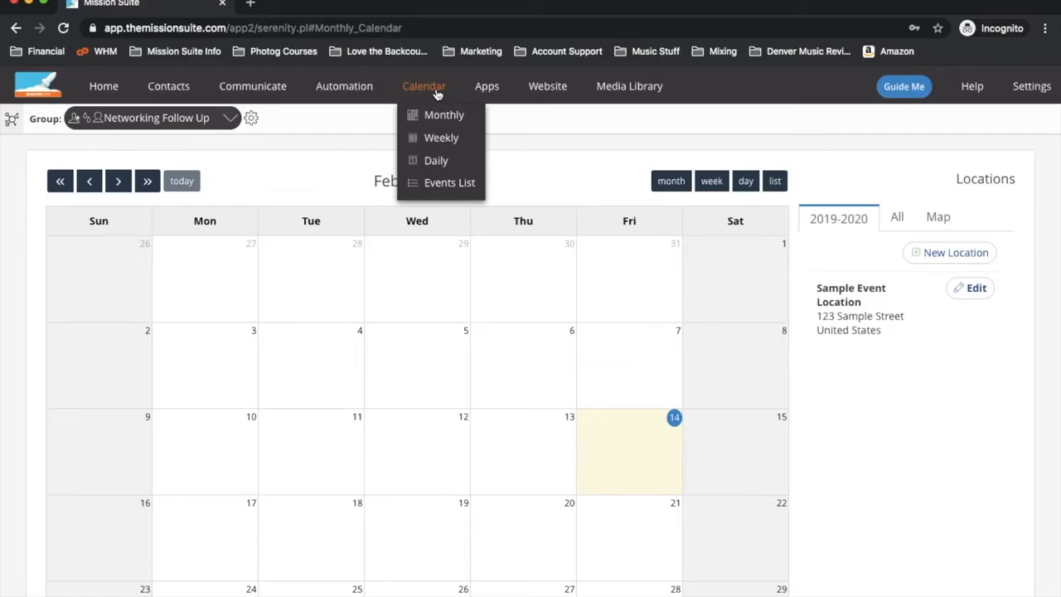
{"action": "left_click", "coordinate": [641, 485]}
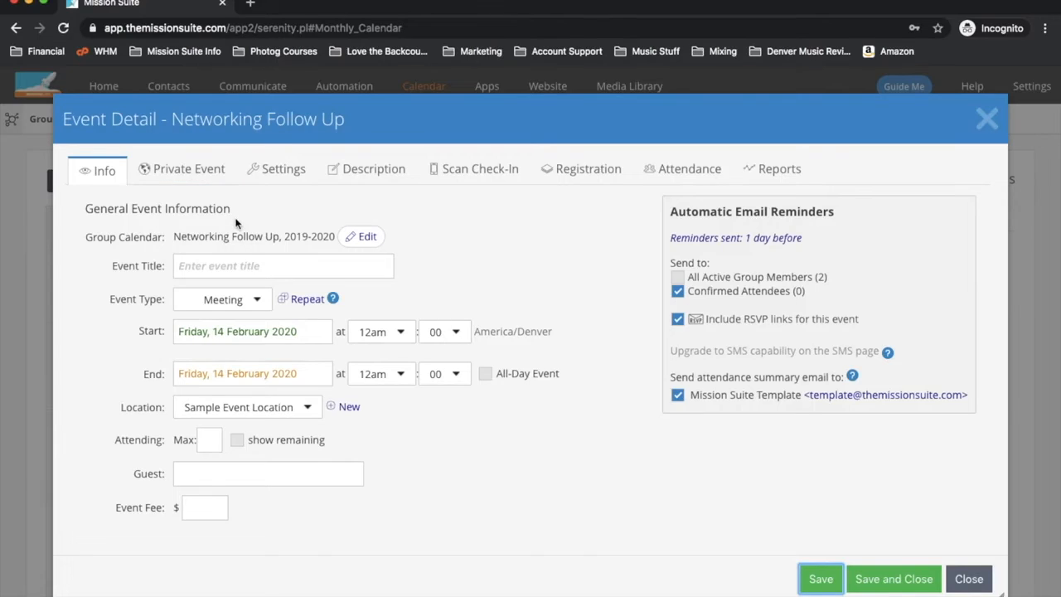
{"action": "left_click", "coordinate": [211, 179]}
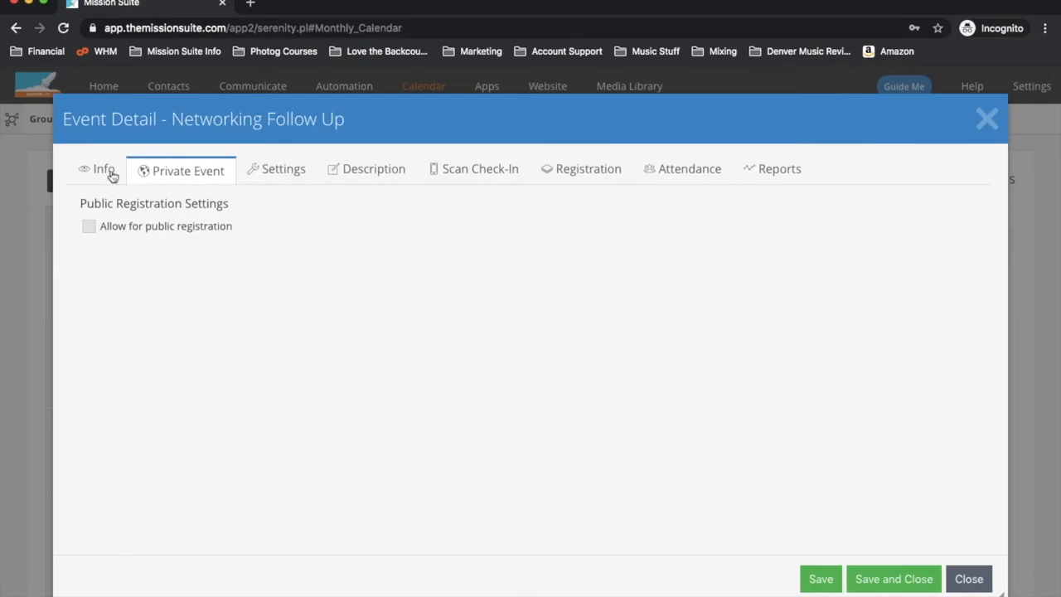
{"action": "left_click", "coordinate": [296, 172]}
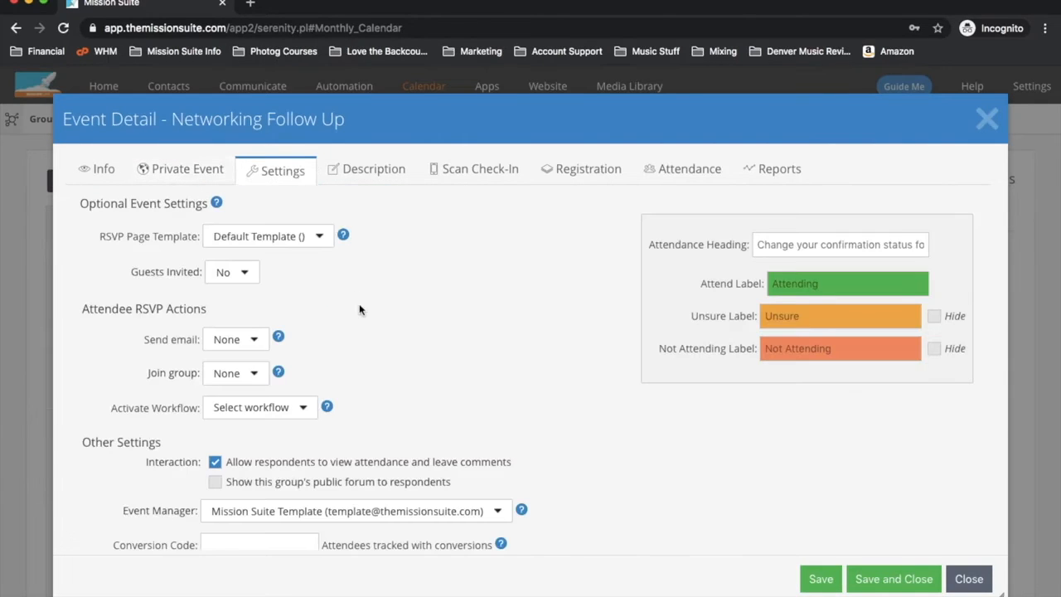
{"action": "left_click", "coordinate": [969, 579]}
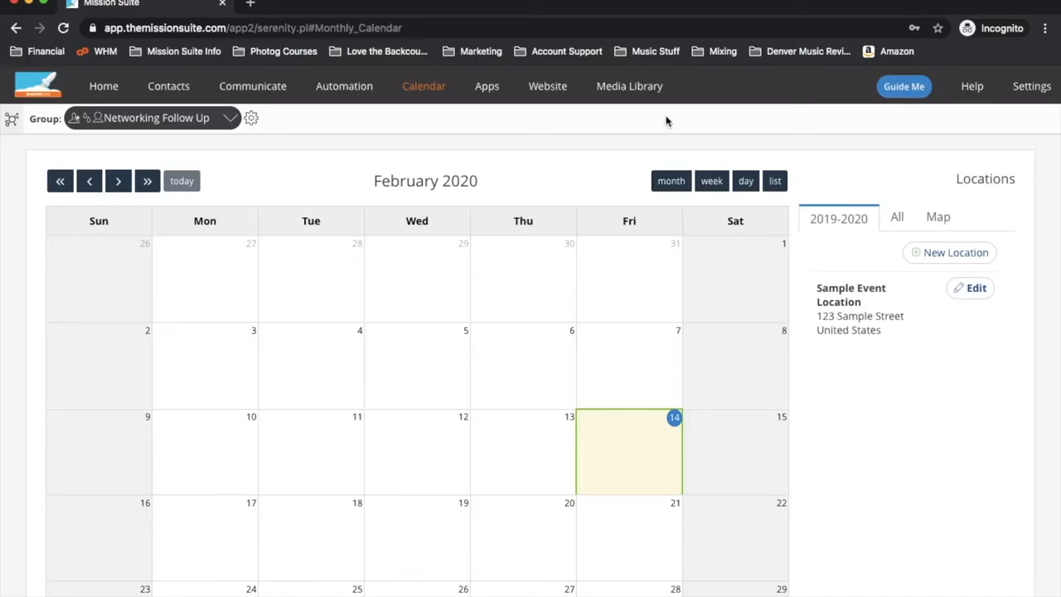
Open the website signup forms and create a new signup form named Test Form
{"action": "left_click", "coordinate": [488, 89]}
{"action": "mouse_move", "coordinate": [560, 98]}
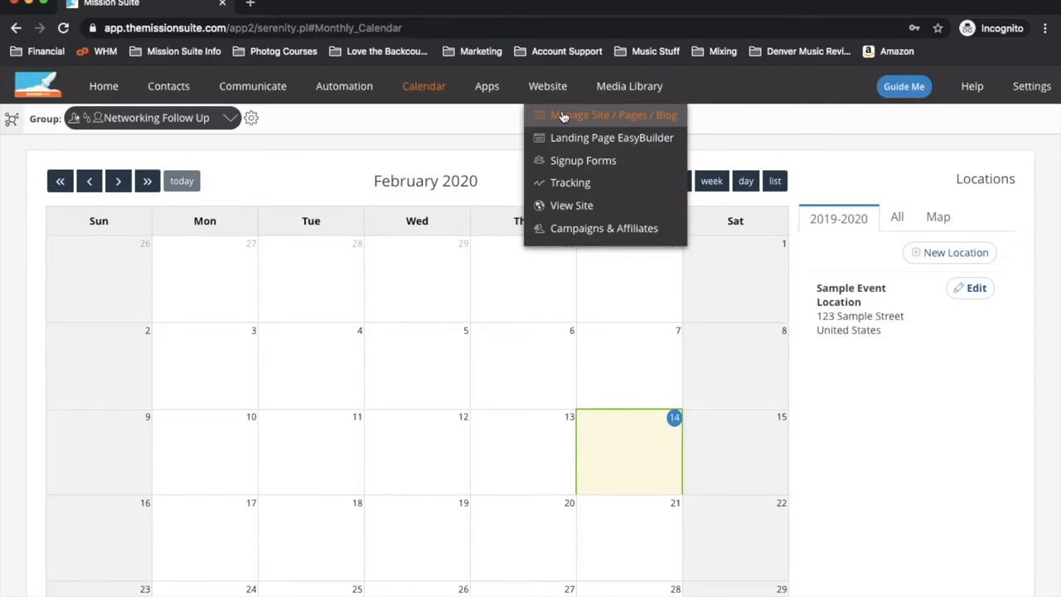
{"action": "left_click", "coordinate": [652, 168]}
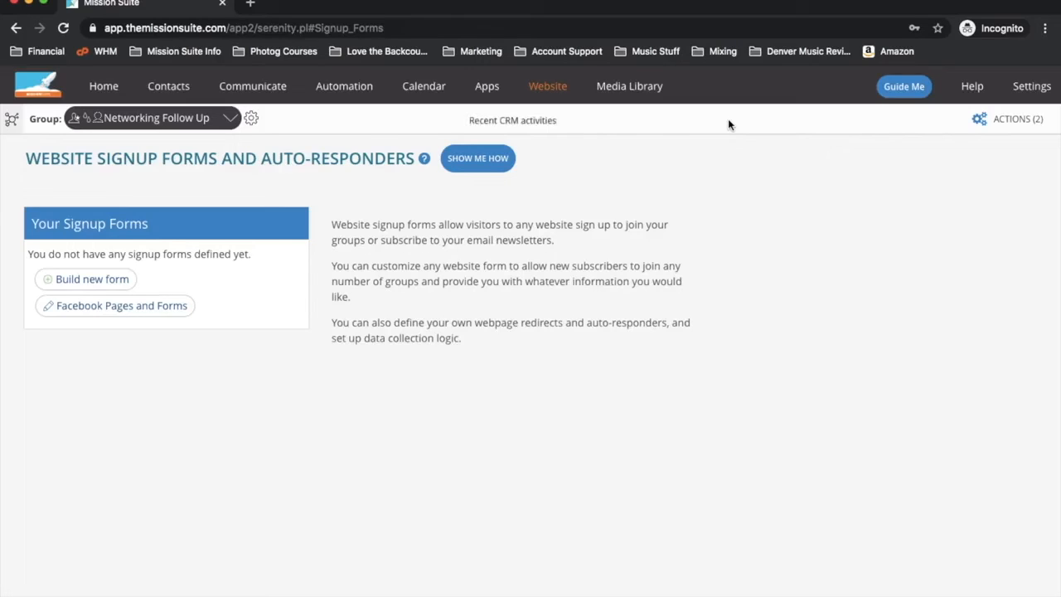
{"action": "left_click", "coordinate": [99, 276]}
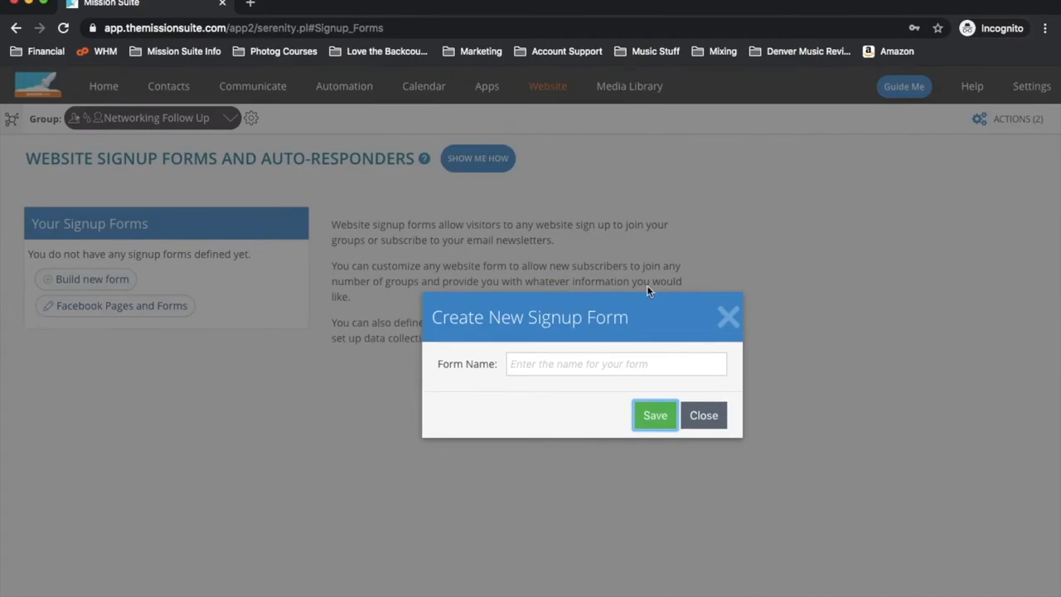
{"action": "left_click", "coordinate": [728, 317]}
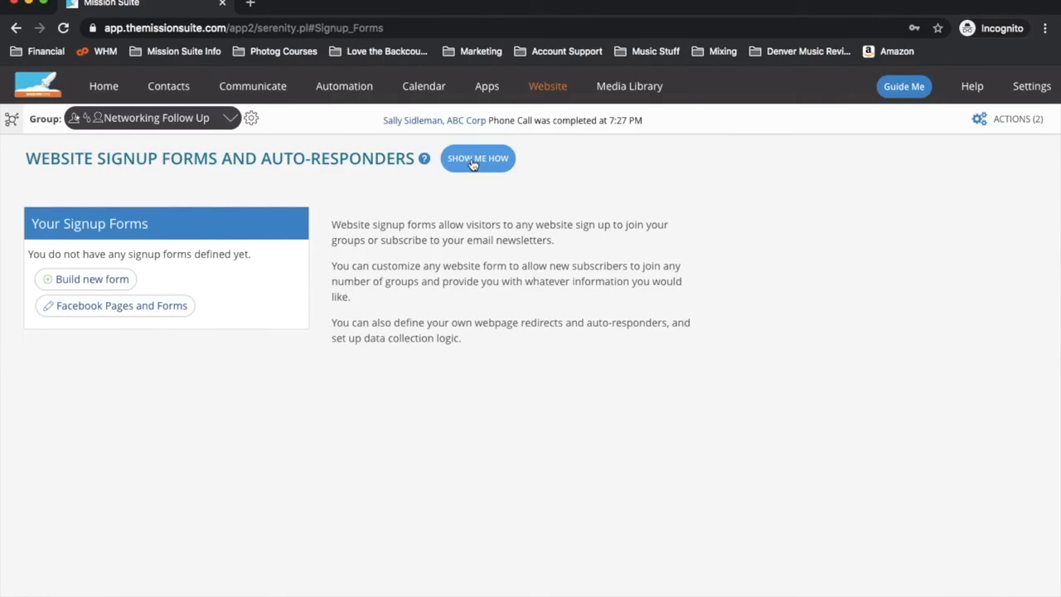
{"action": "left_click", "coordinate": [93, 279]}
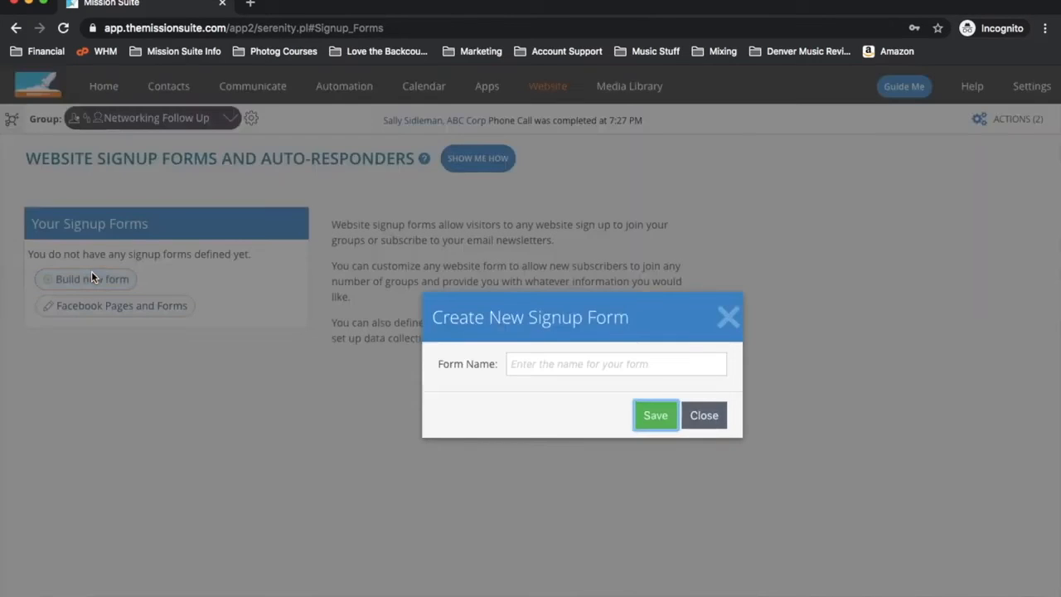
{"action": "left_click", "coordinate": [563, 364]}
{"action": "type", "text": "Test Form"}
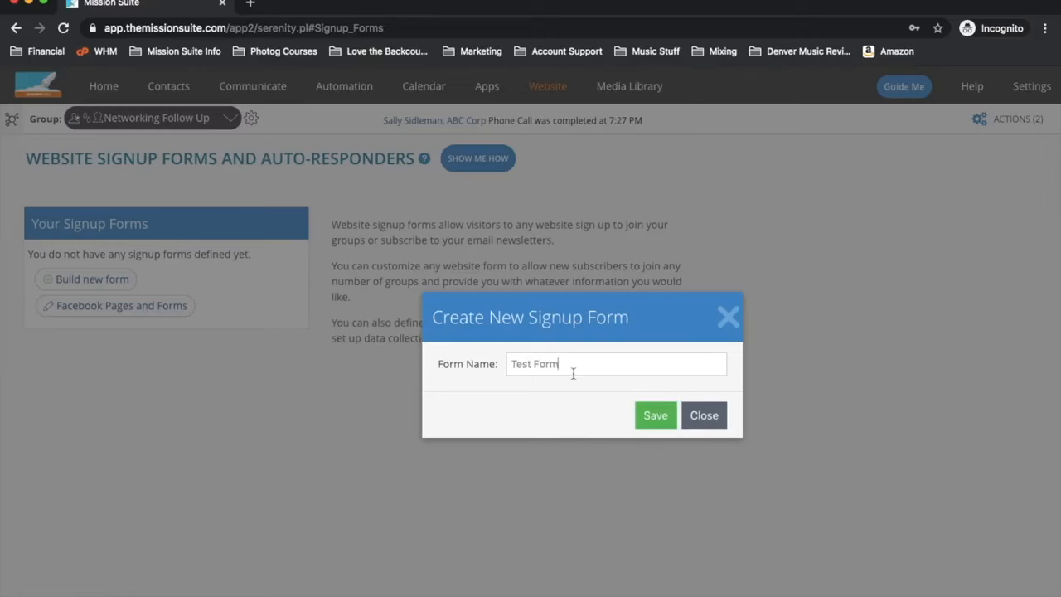
{"action": "left_click", "coordinate": [662, 419]}
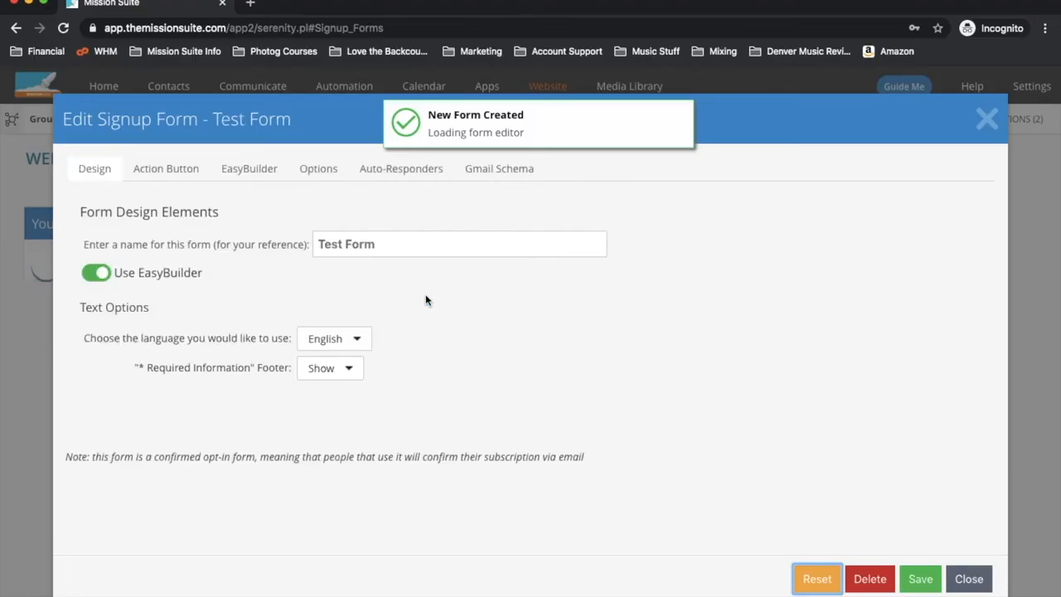
View Test Form's action button settings, EasyBuilder design and data capture options, including the Security vs Ease choices, without changing any
{"action": "left_click", "coordinate": [199, 184]}
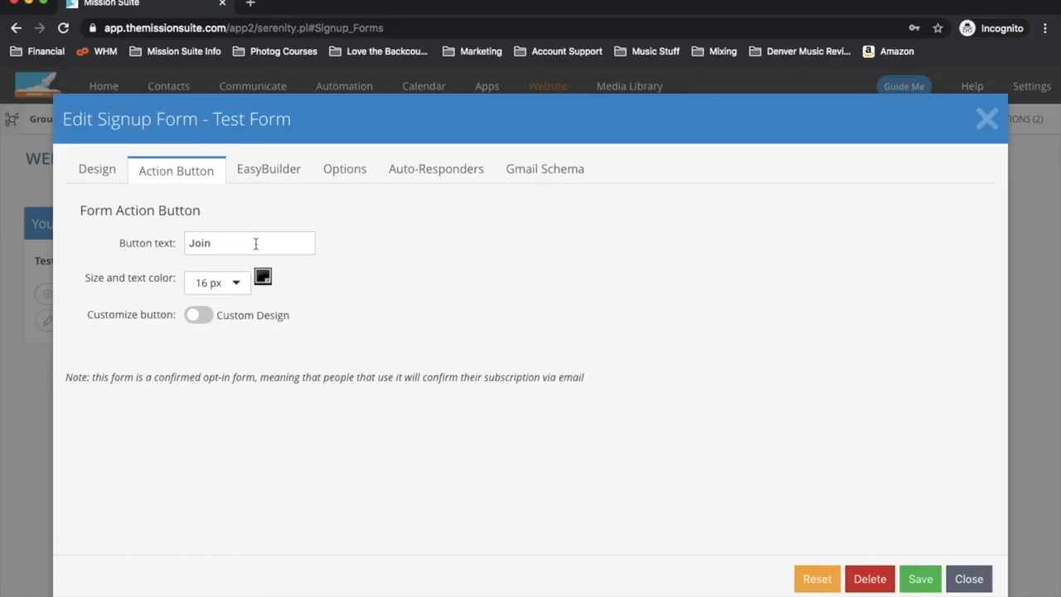
{"action": "left_click", "coordinate": [251, 157]}
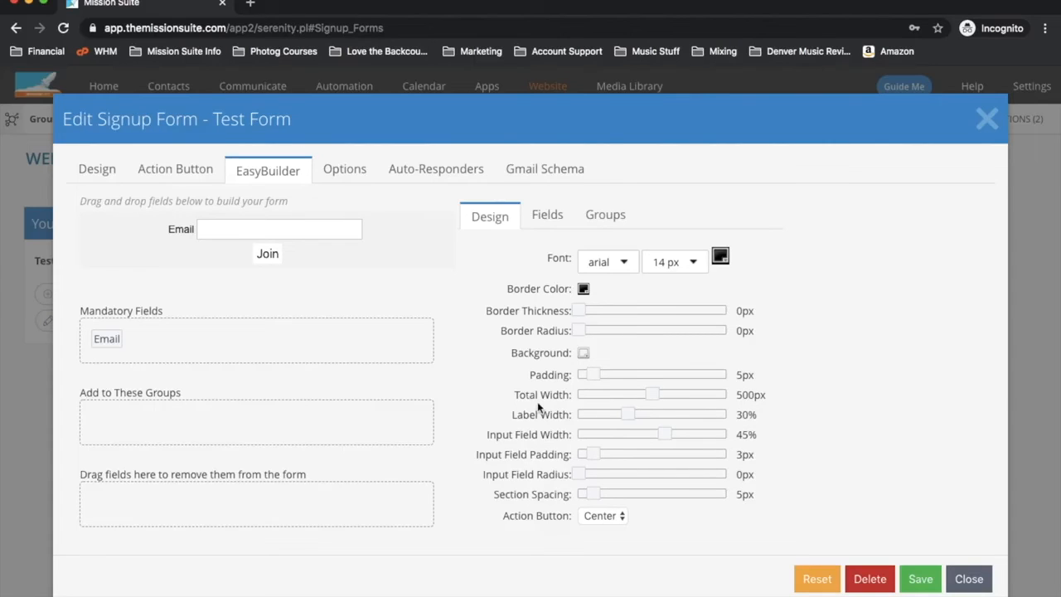
{"action": "left_click", "coordinate": [349, 170]}
{"action": "scroll", "coordinate": [591, 400], "scroll_direction": "down", "scroll_amount": 3}
{"action": "scroll", "coordinate": [592, 401], "scroll_direction": "down", "scroll_amount": 3}
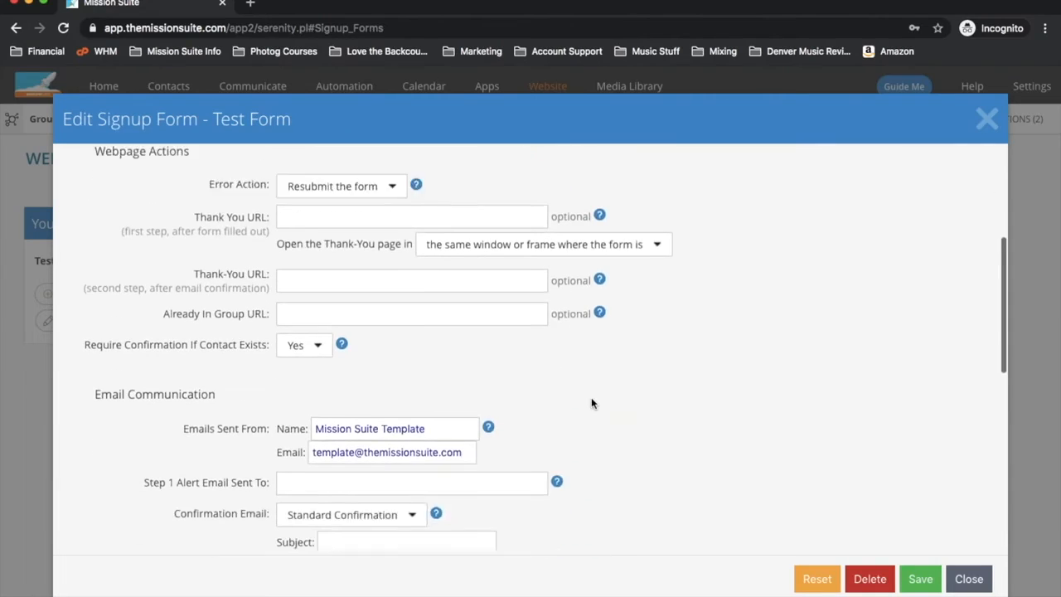
{"action": "scroll", "coordinate": [591, 403], "scroll_direction": "up", "scroll_amount": 5}
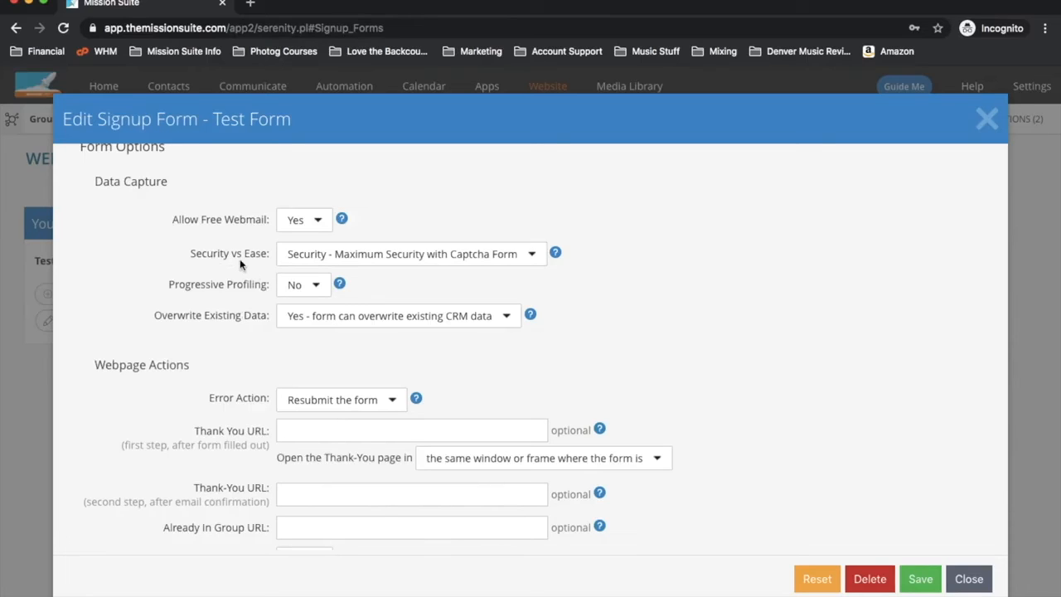
{"action": "left_click", "coordinate": [346, 262]}
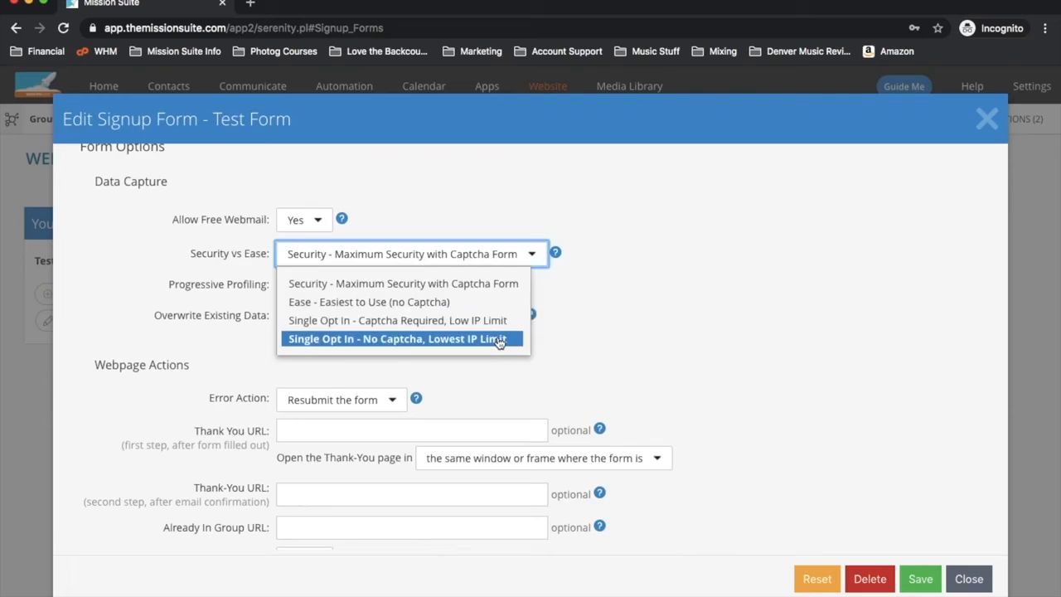
{"action": "left_click", "coordinate": [655, 321]}
Examine Test Form's webpage actions, email communication and upon-confirmation options
{"action": "scroll", "coordinate": [654, 322], "scroll_direction": "down", "scroll_amount": 4}
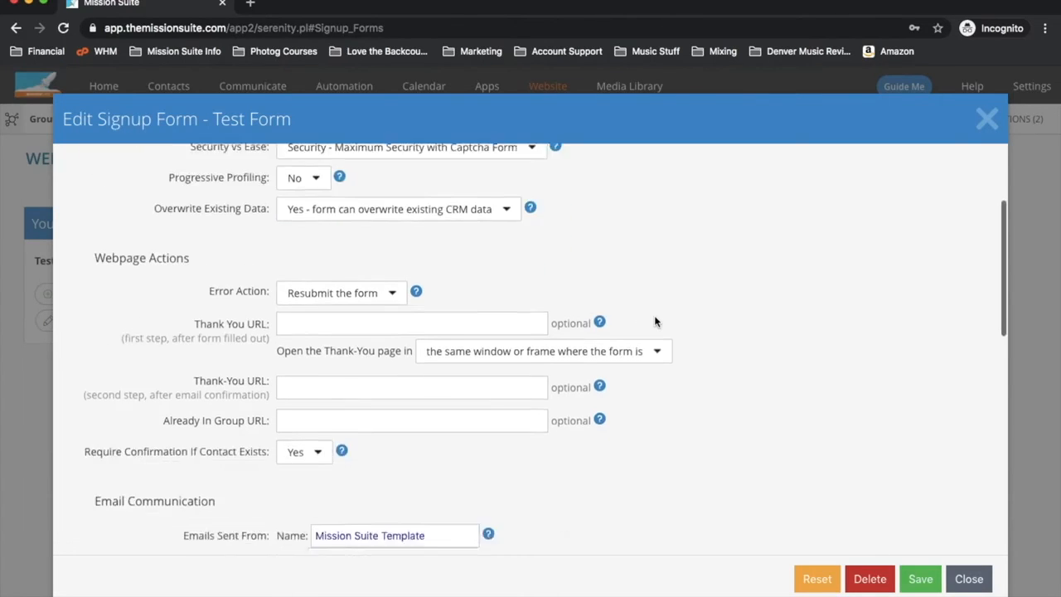
{"action": "scroll", "coordinate": [655, 320], "scroll_direction": "down", "scroll_amount": 8}
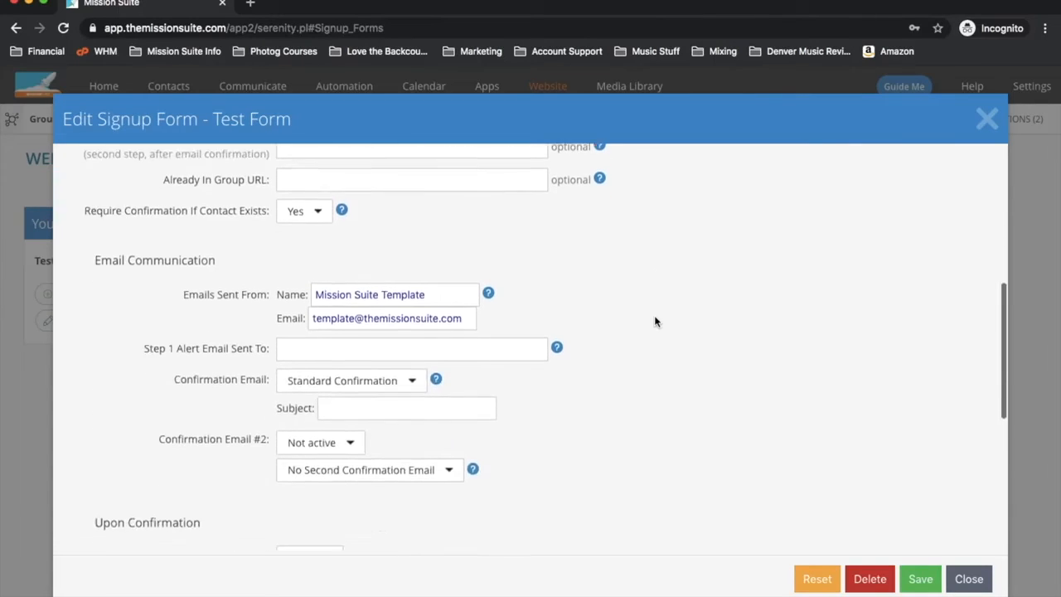
{"action": "scroll", "coordinate": [654, 322], "scroll_direction": "down", "scroll_amount": 2}
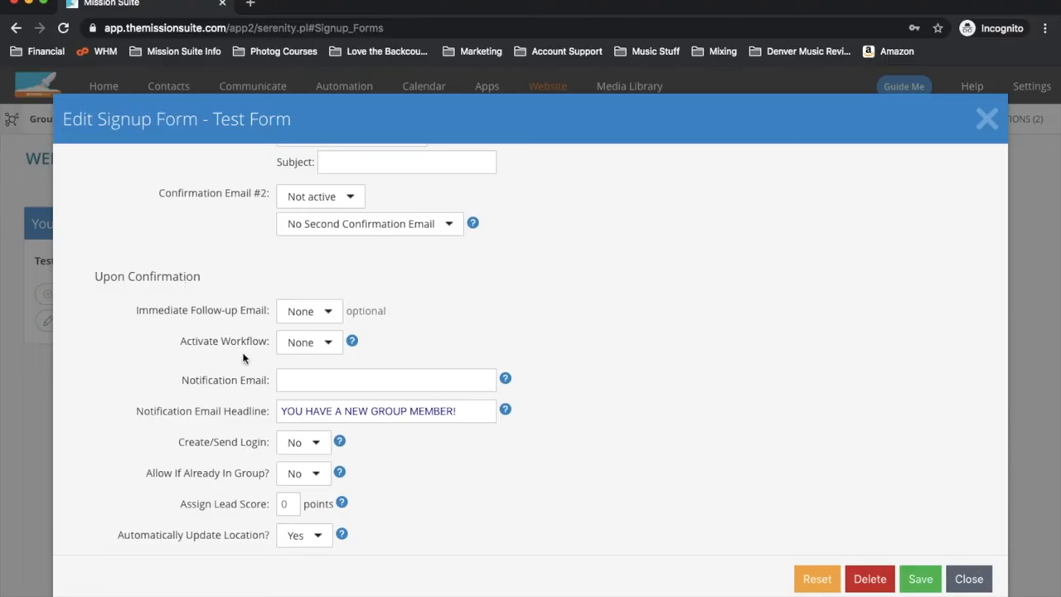
{"action": "scroll", "coordinate": [251, 375], "scroll_direction": "down", "scroll_amount": 3}
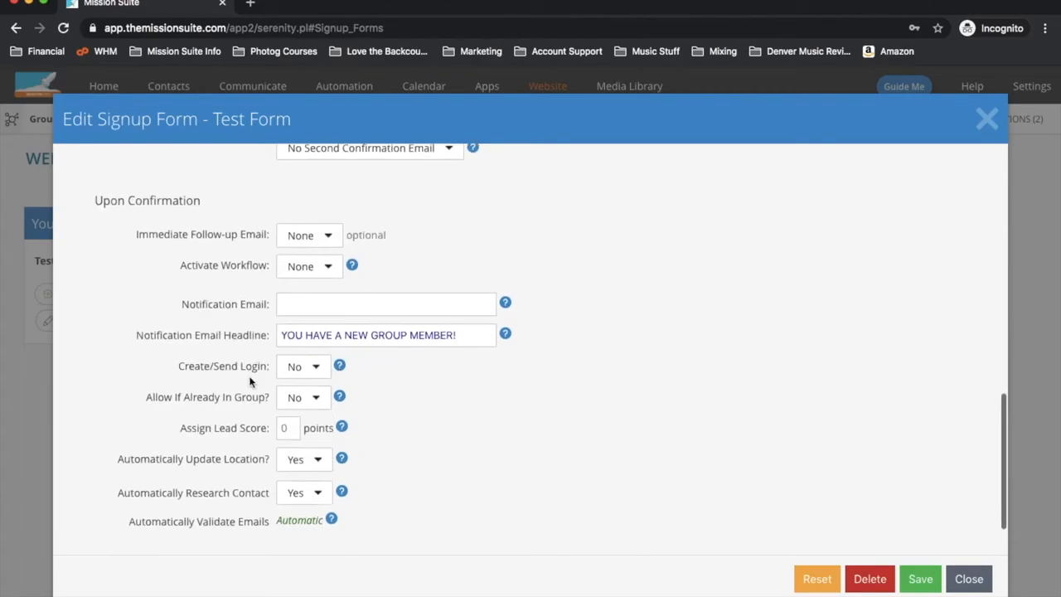
{"action": "scroll", "coordinate": [251, 380], "scroll_direction": "down", "scroll_amount": 2}
Read the help on overwriting existing CRM data, look over the form options again and close the form editor without saving
{"action": "scroll", "coordinate": [251, 380], "scroll_direction": "up", "scroll_amount": 15}
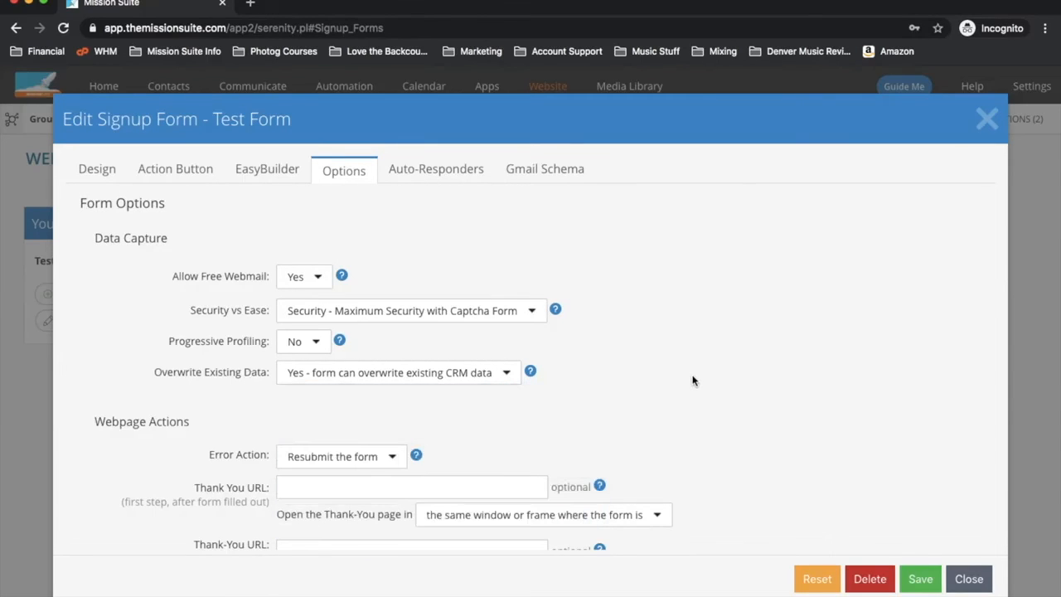
{"action": "mouse_move", "coordinate": [532, 375]}
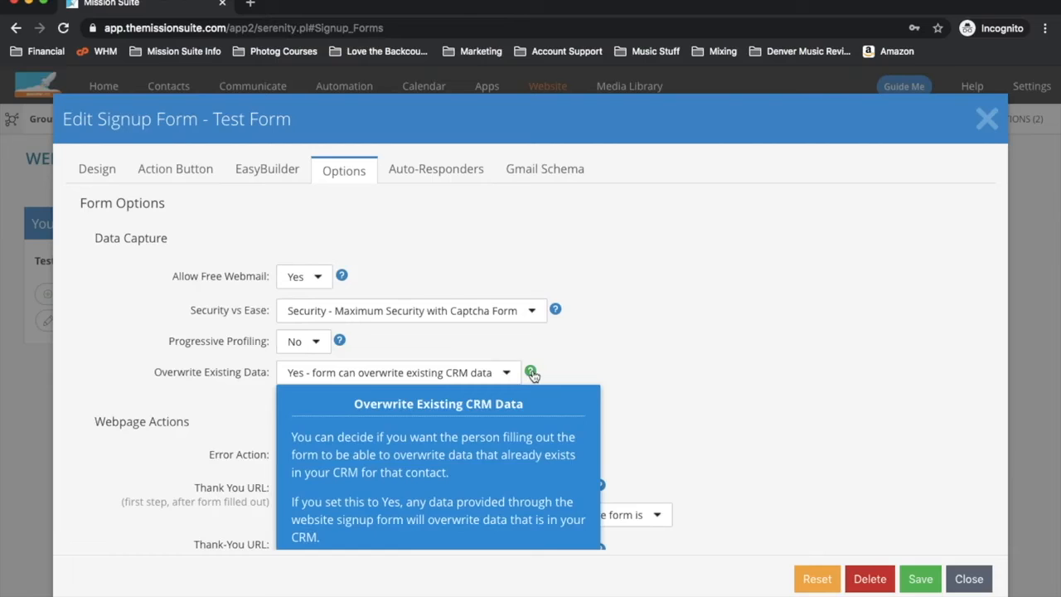
{"action": "scroll", "coordinate": [630, 398], "scroll_direction": "down", "scroll_amount": 4}
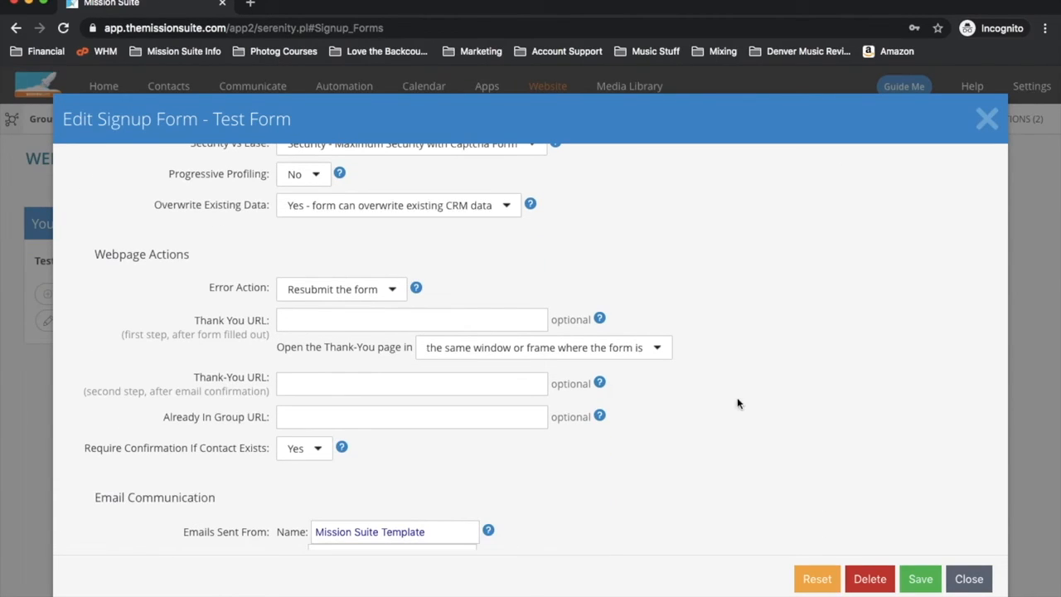
{"action": "scroll", "coordinate": [763, 416], "scroll_direction": "down", "scroll_amount": 5}
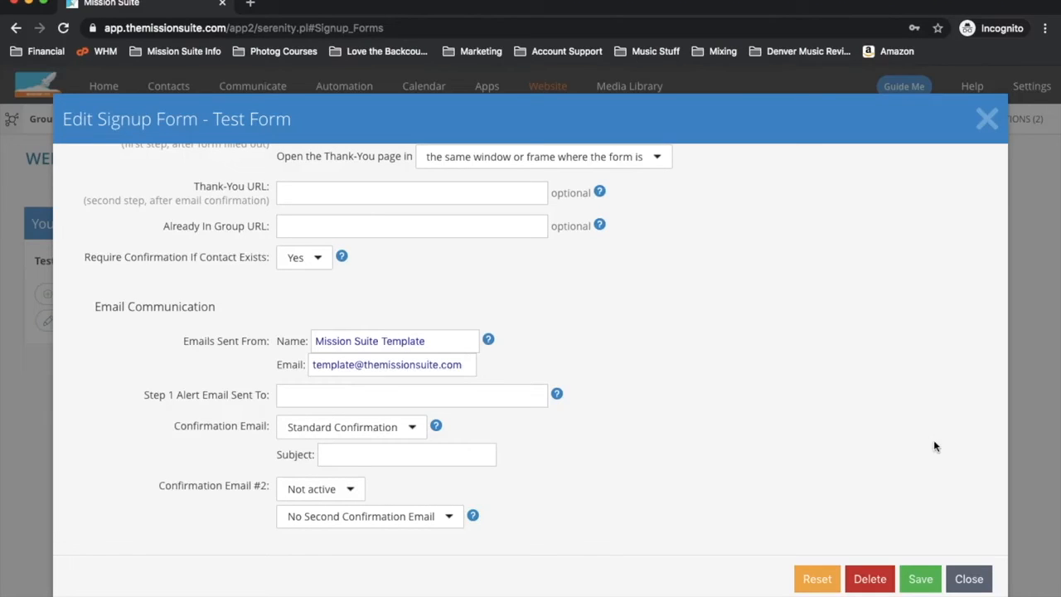
{"action": "left_click", "coordinate": [968, 579]}
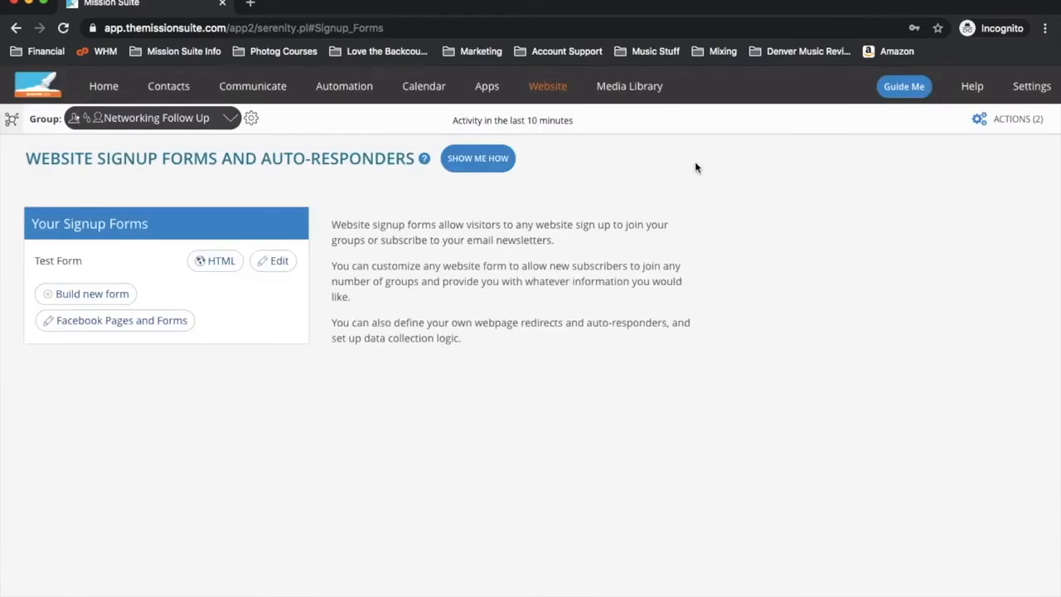
Leave the signup forms page without saving its changes and open the Media Library
{"action": "left_click", "coordinate": [635, 89]}
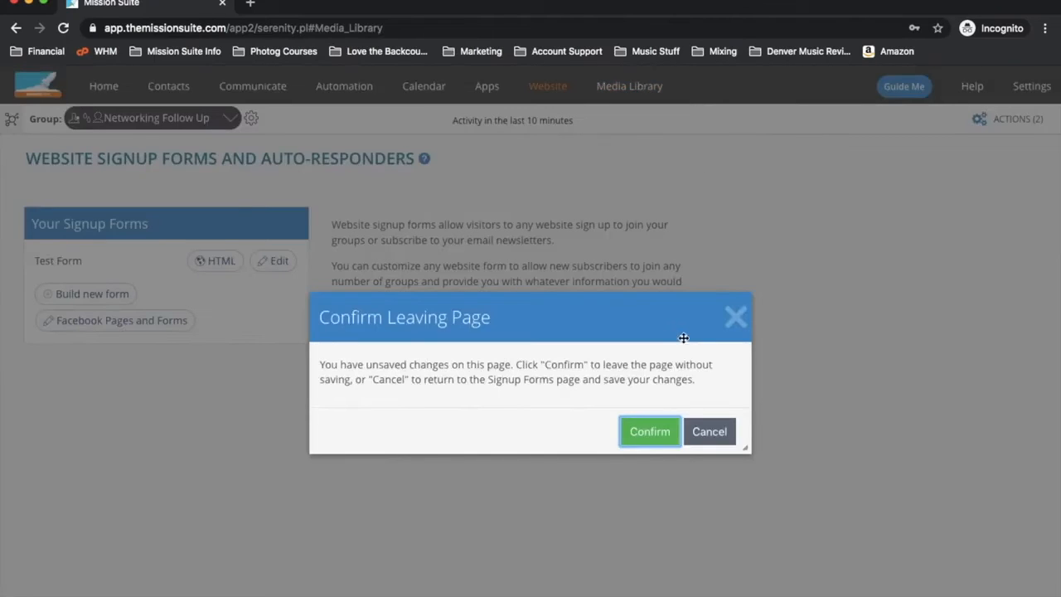
{"action": "left_click", "coordinate": [650, 431]}
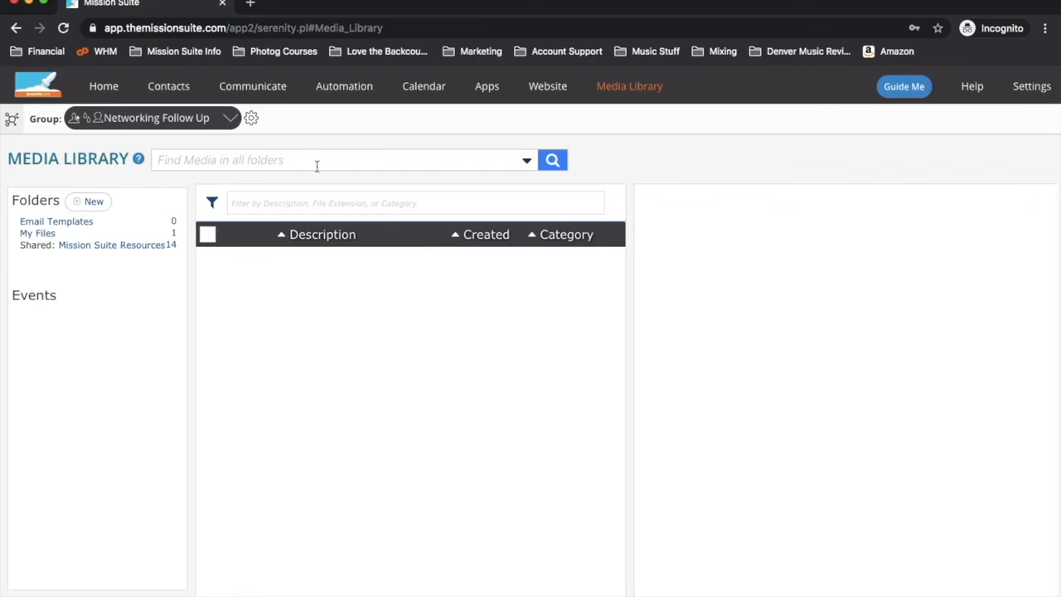
Open the help knowledge base and examine its article subject areas, account topics and search matching options
{"action": "left_click", "coordinate": [978, 97]}
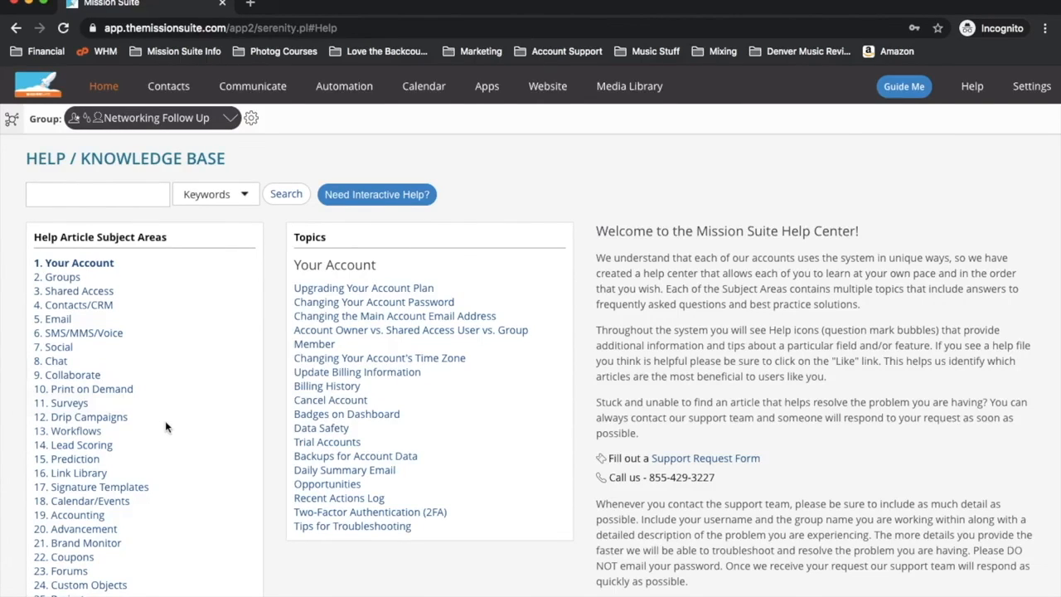
{"action": "scroll", "coordinate": [165, 423], "scroll_direction": "down", "scroll_amount": 4}
{"action": "scroll", "coordinate": [165, 423], "scroll_direction": "down", "scroll_amount": 2}
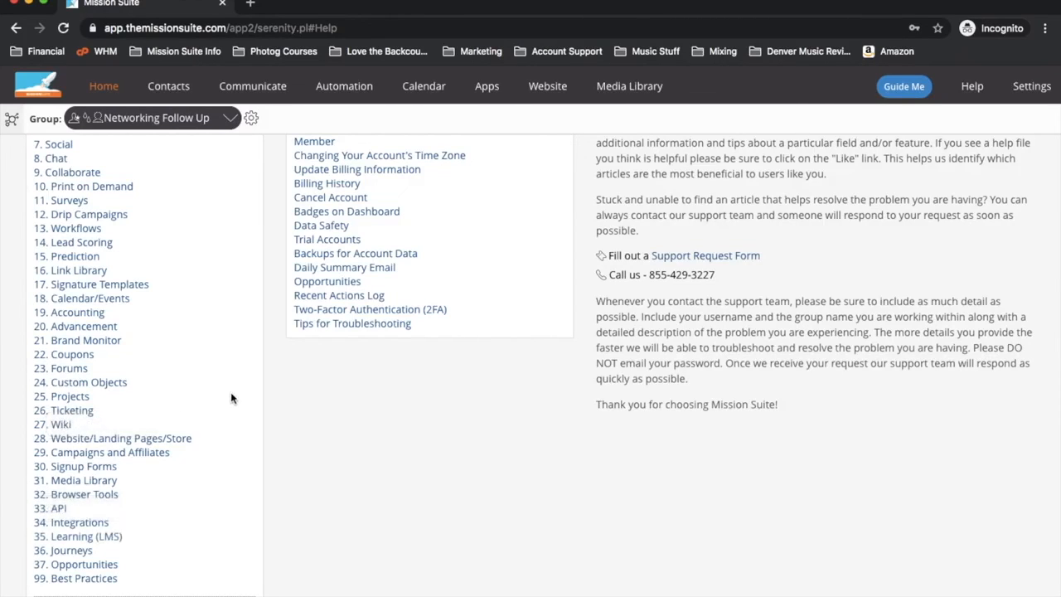
{"action": "scroll", "coordinate": [231, 399], "scroll_direction": "up", "scroll_amount": 4}
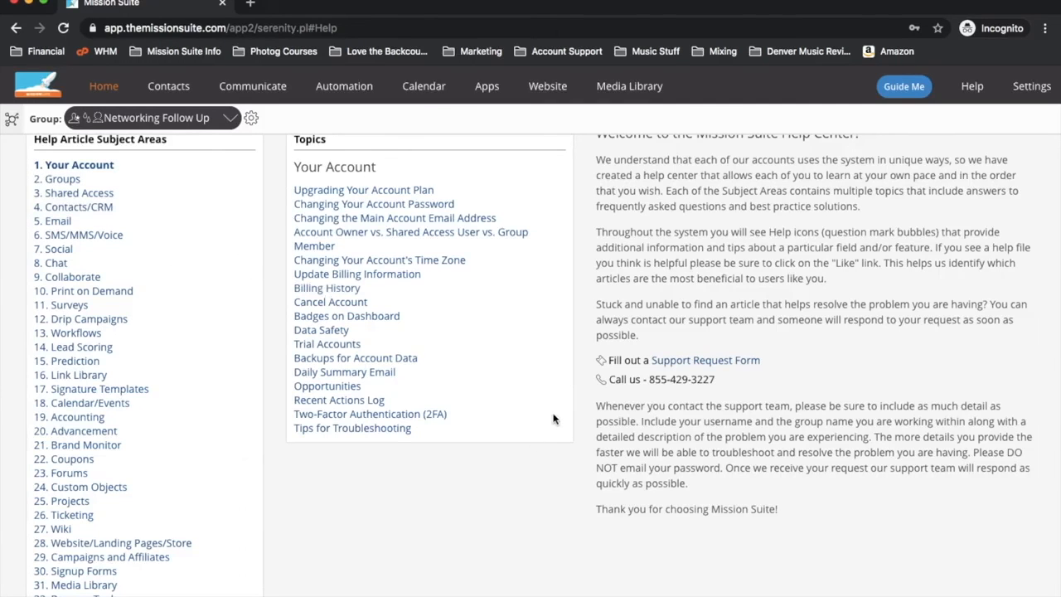
{"action": "scroll", "coordinate": [554, 418], "scroll_direction": "up", "scroll_amount": 2}
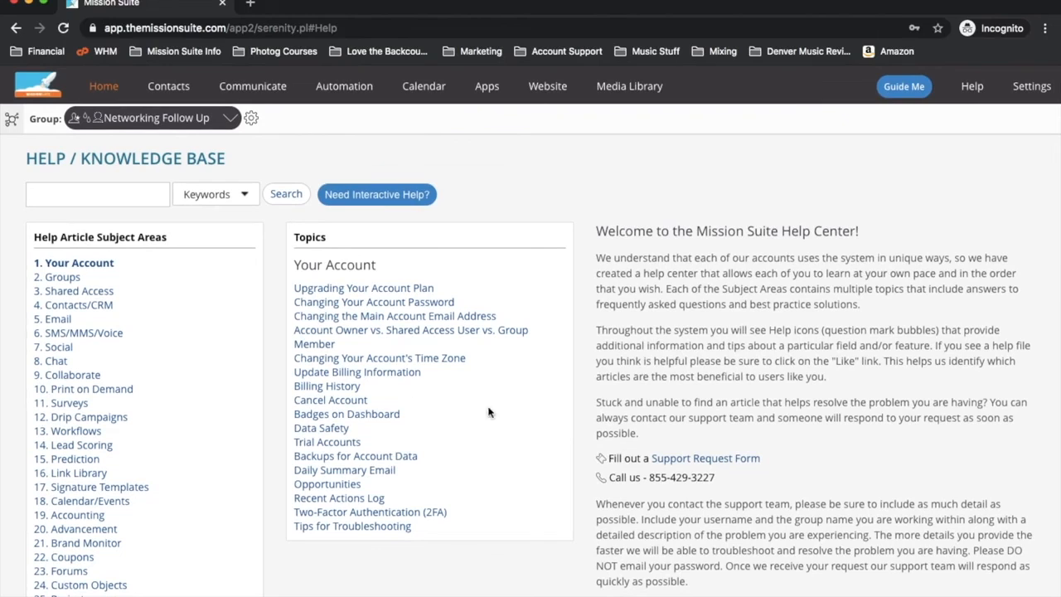
{"action": "left_click", "coordinate": [199, 203]}
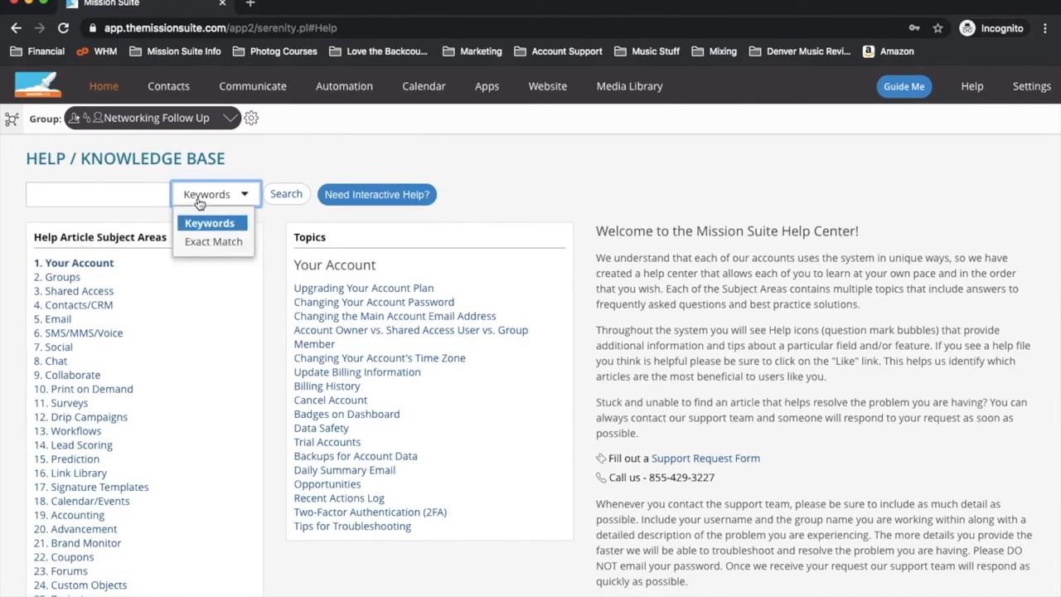
{"action": "left_click", "coordinate": [199, 202]}
{"action": "left_click", "coordinate": [199, 201]}
{"action": "left_click", "coordinate": [245, 196]}
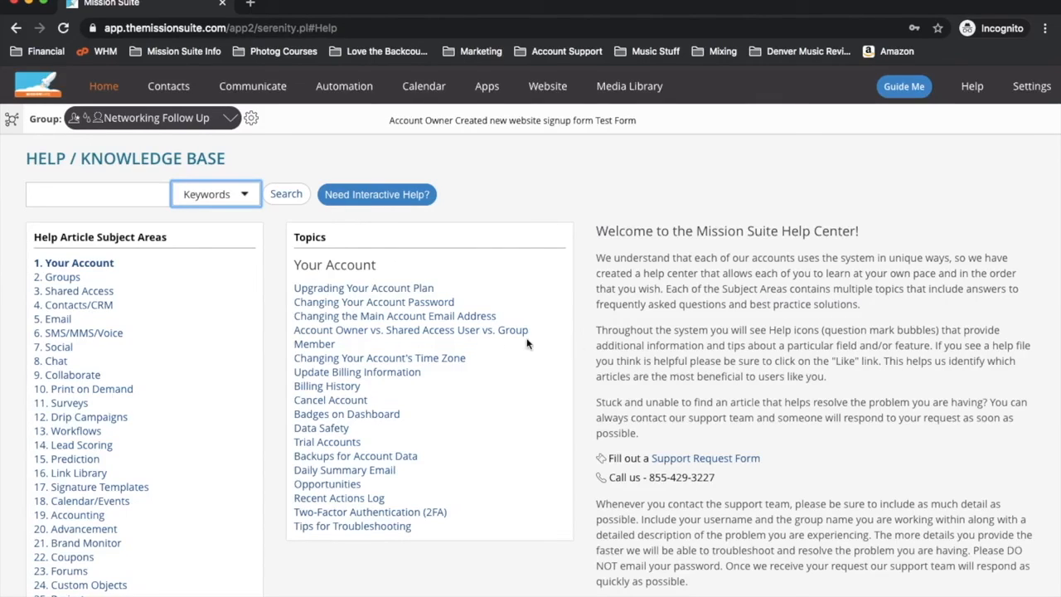
Open the support request form from the help center and examine all its fields without filling it out
{"action": "left_click", "coordinate": [750, 459]}
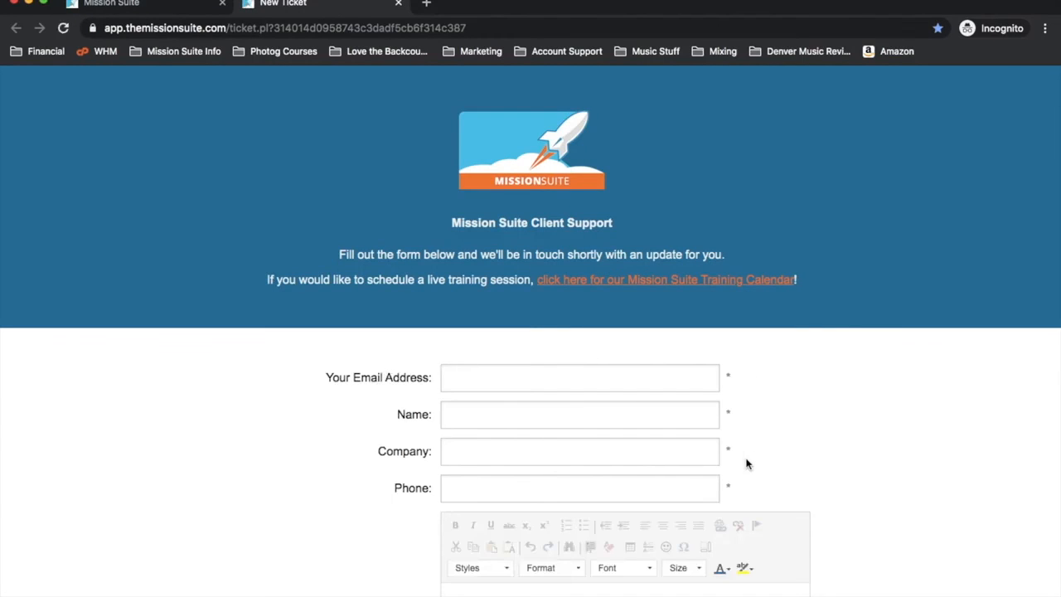
{"action": "scroll", "coordinate": [746, 464], "scroll_direction": "down", "scroll_amount": 5}
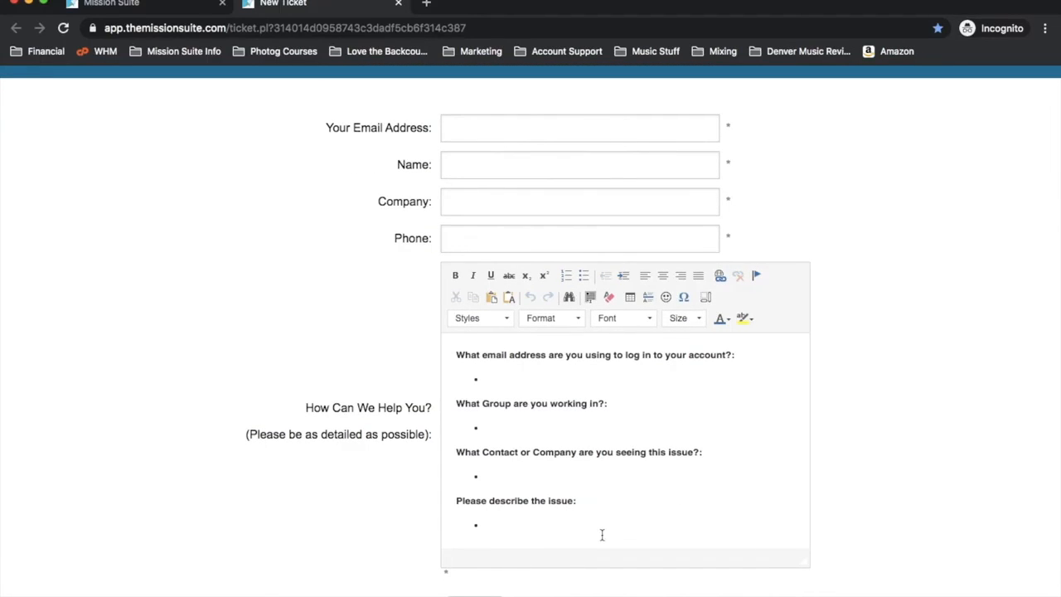
{"action": "scroll", "coordinate": [602, 534], "scroll_direction": "down", "scroll_amount": 5}
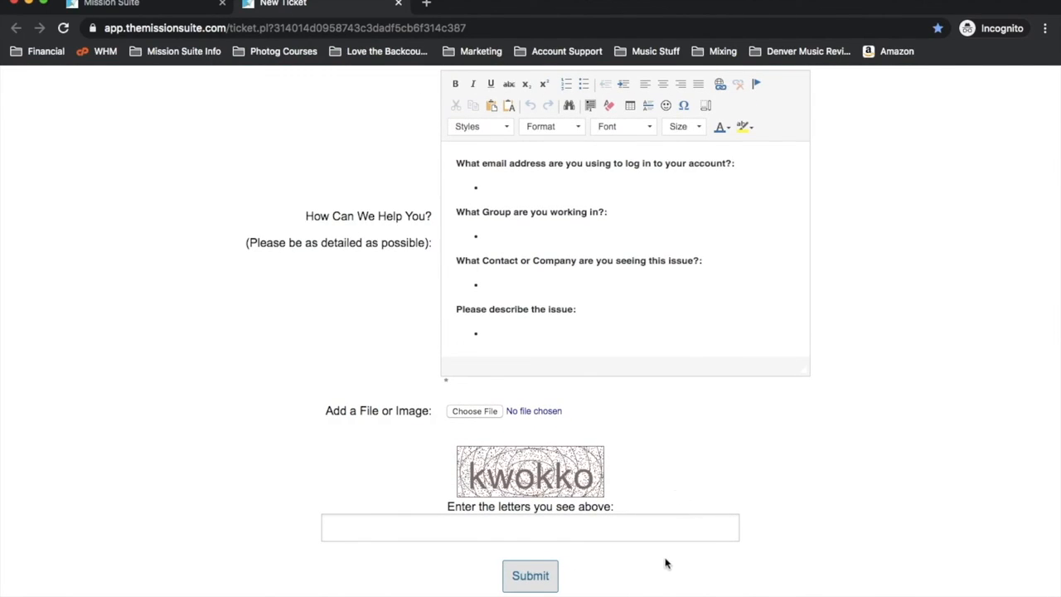
{"action": "scroll", "coordinate": [667, 564], "scroll_direction": "up", "scroll_amount": 10}
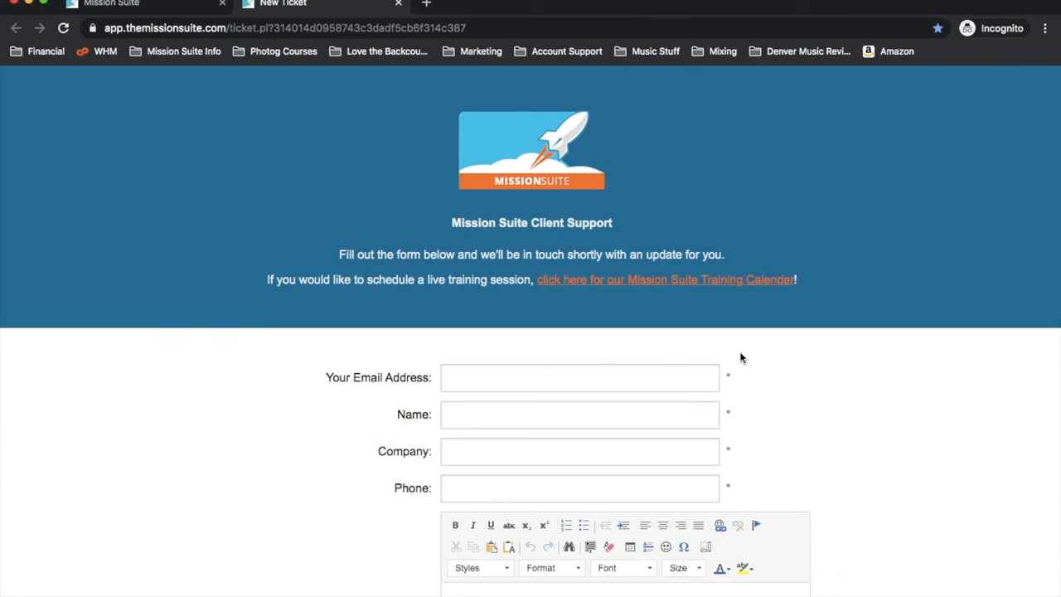
View the available sessions in the Mission Suite Training Calendar and return to the help knowledge base
{"action": "left_click", "coordinate": [712, 281]}
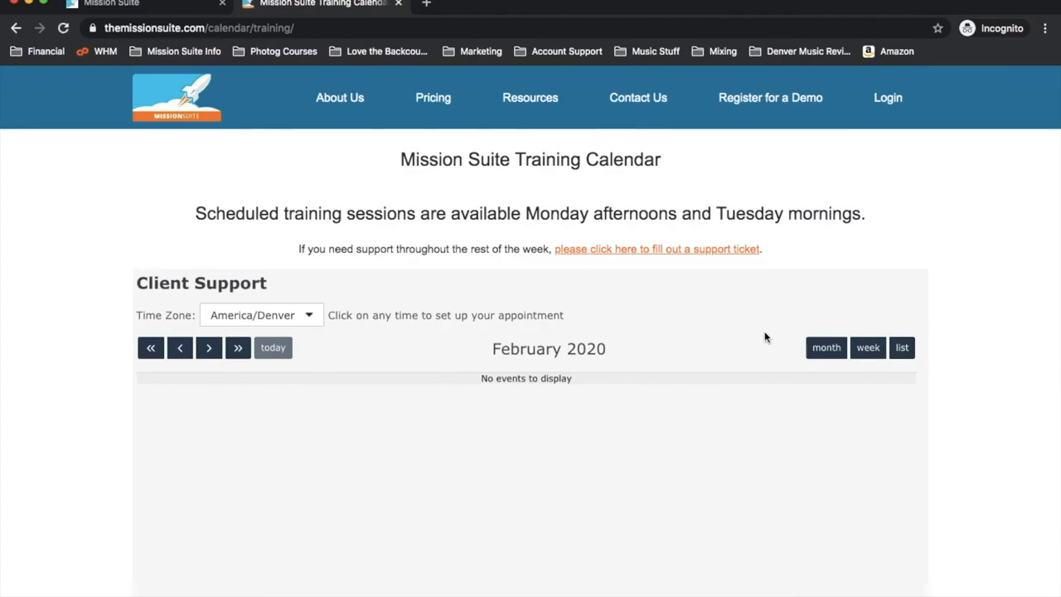
{"action": "scroll", "coordinate": [936, 335], "scroll_direction": "down", "scroll_amount": 3}
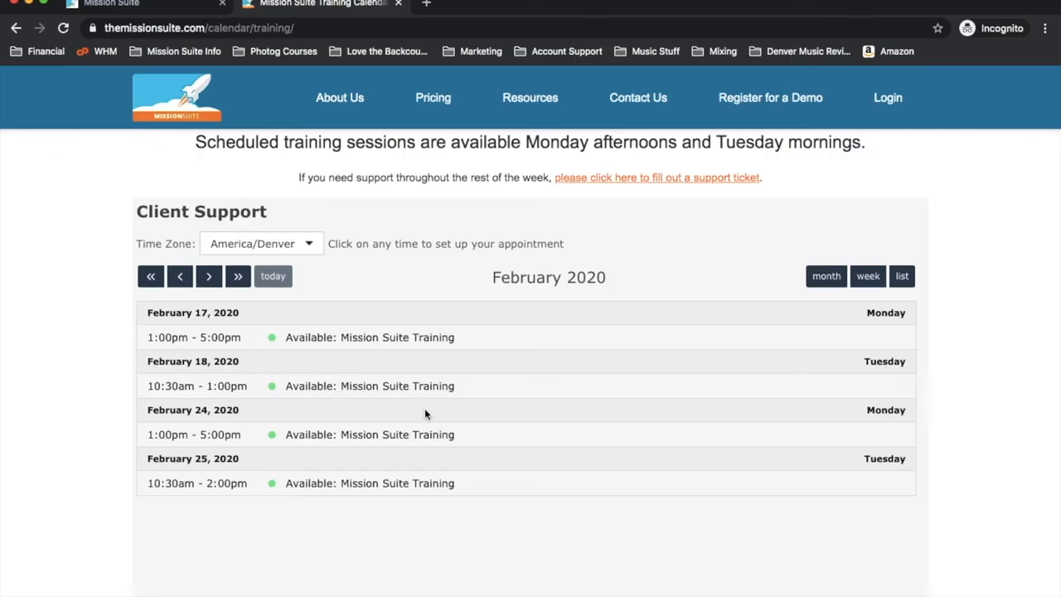
{"action": "left_click", "coordinate": [132, 4]}
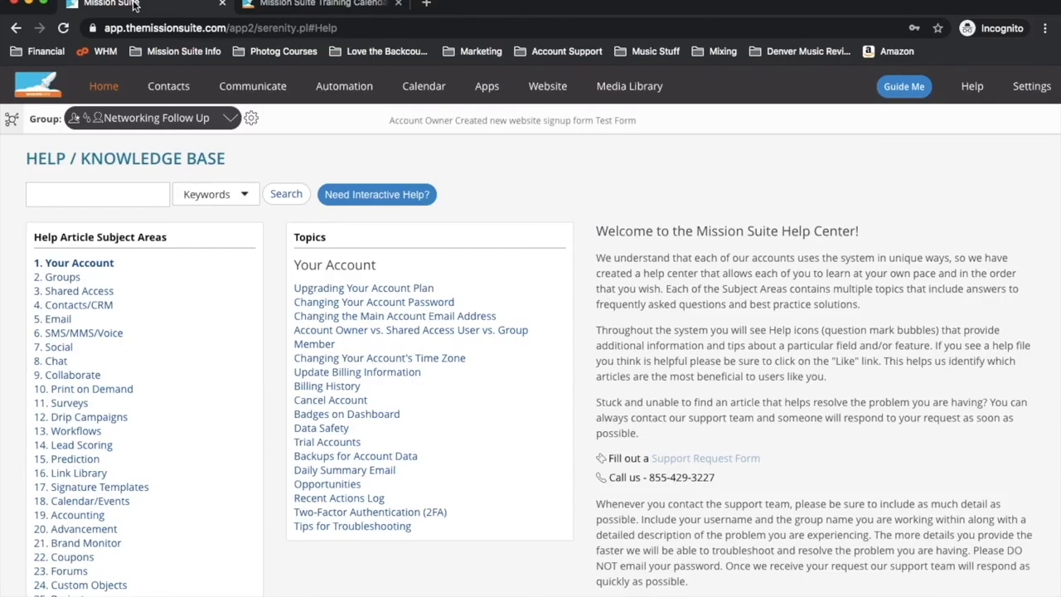